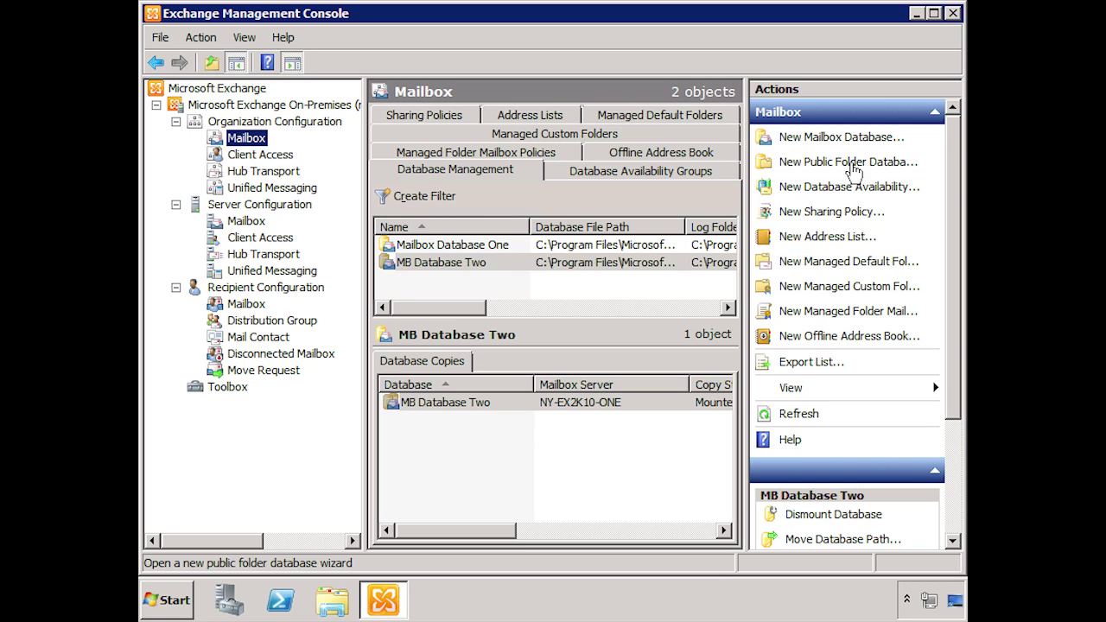
Step: Start a public folder database named PFOne on server NY-EX2K10-ONE and continue to its paths
{"action": "left_click", "coordinate": [835, 170]}
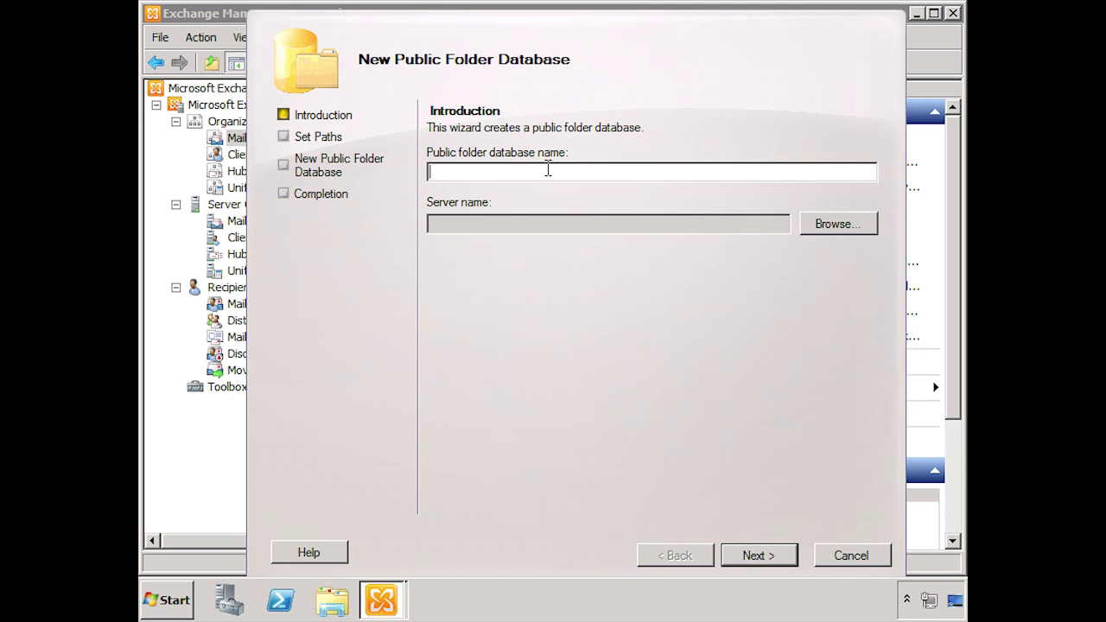
{"action": "type", "text": "PFOne"}
{"action": "left_click", "coordinate": [864, 228]}
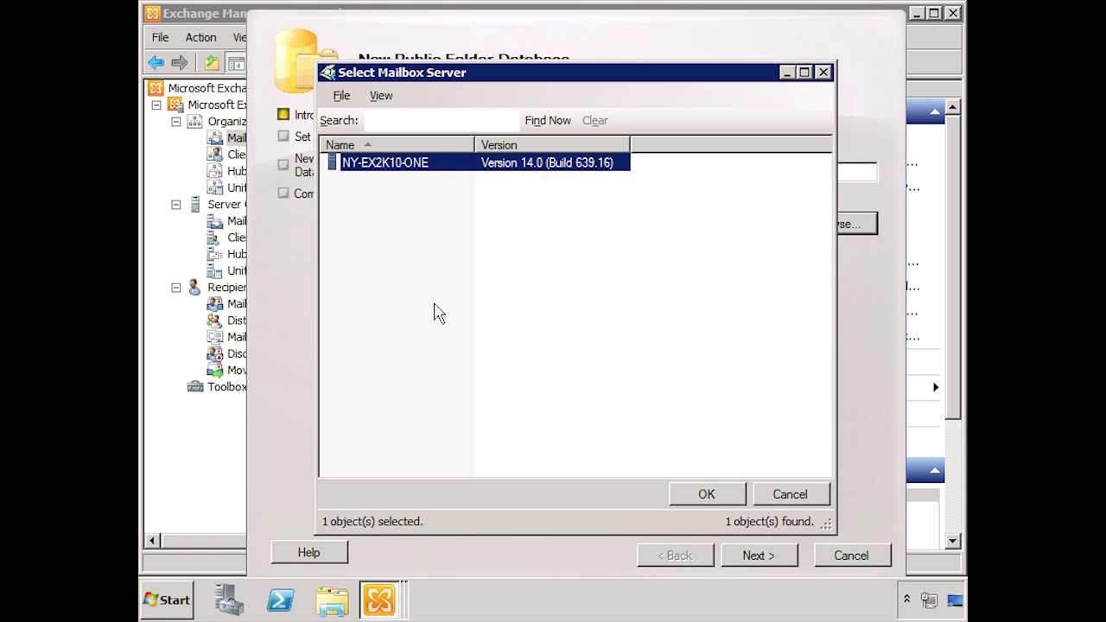
{"action": "left_click", "coordinate": [696, 494]}
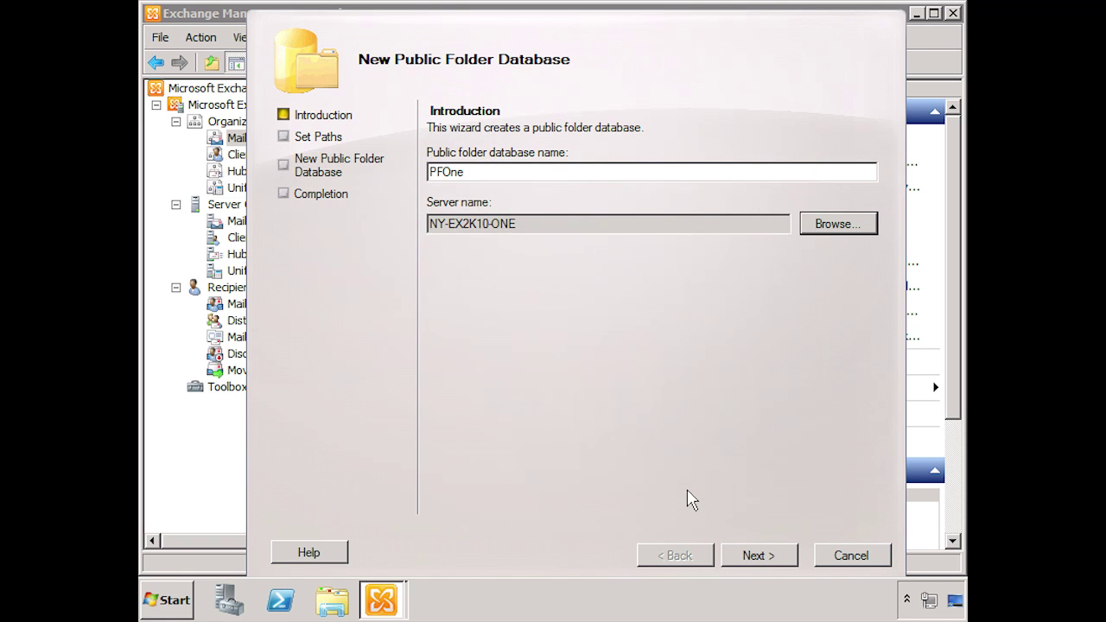
{"action": "left_click", "coordinate": [750, 564]}
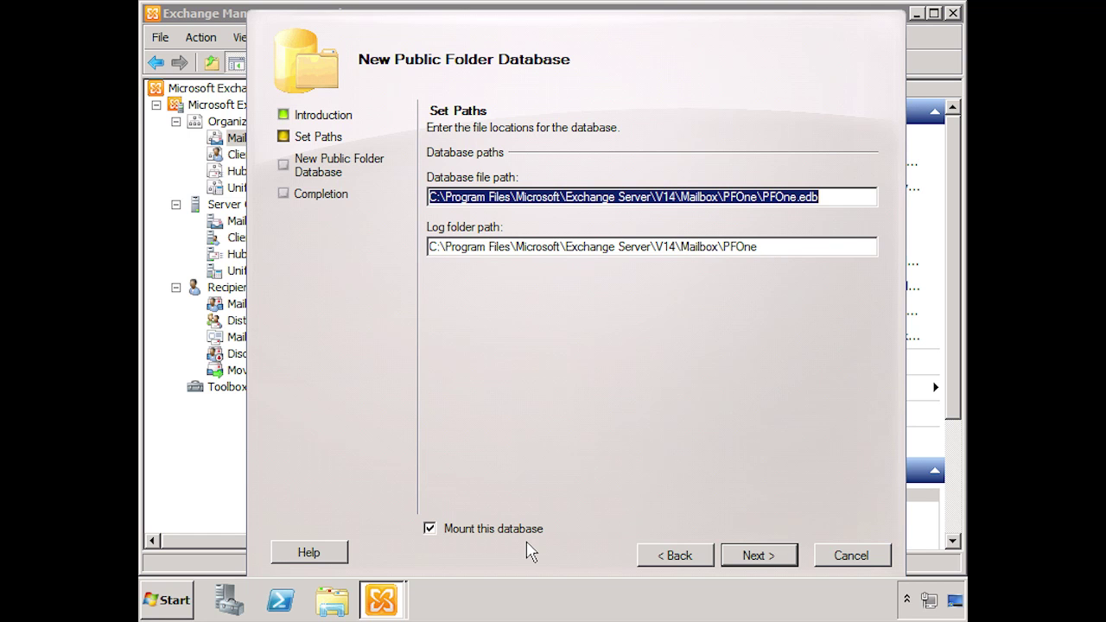
Step: Keep PFOne.edb and the Mailbox\PFOne log folder, then create and mount PFOne
{"action": "left_click", "coordinate": [753, 563]}
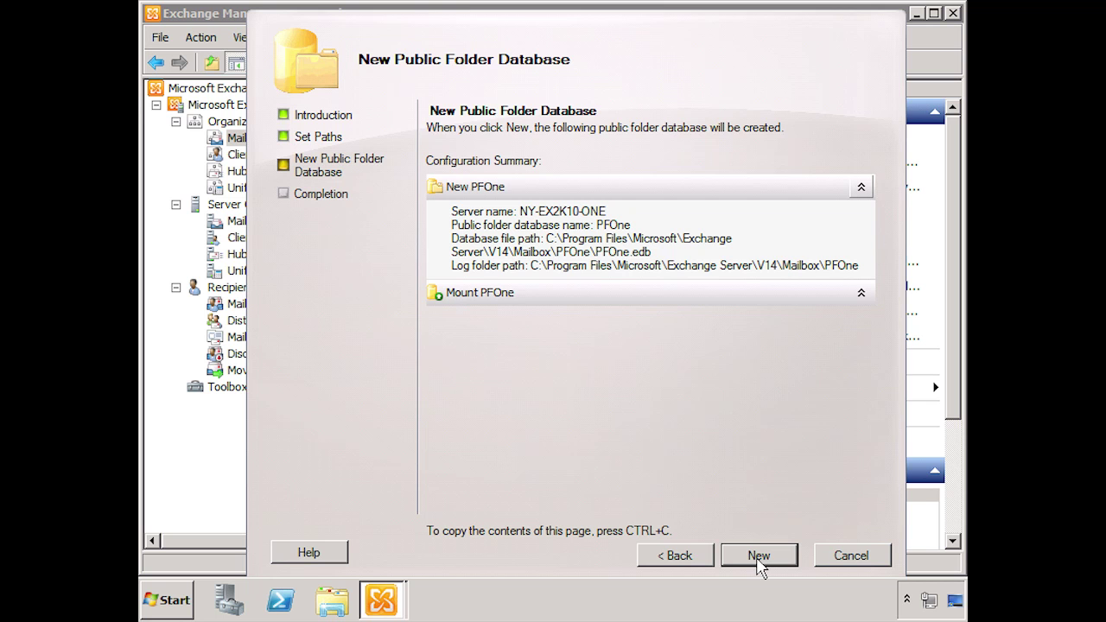
{"action": "left_click", "coordinate": [759, 560]}
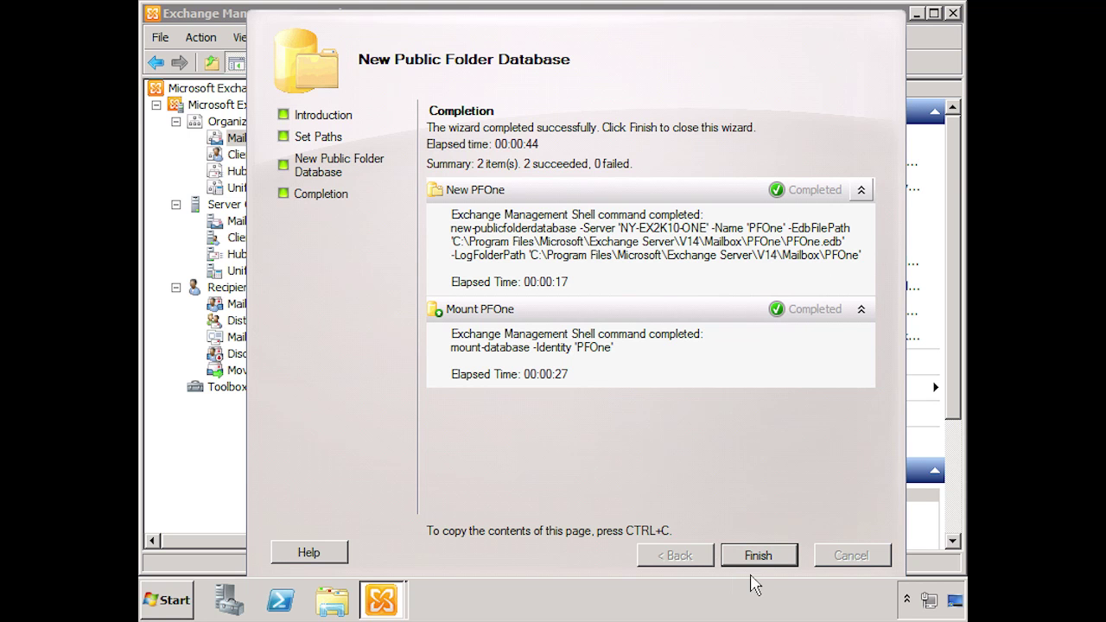
{"action": "left_click", "coordinate": [777, 556]}
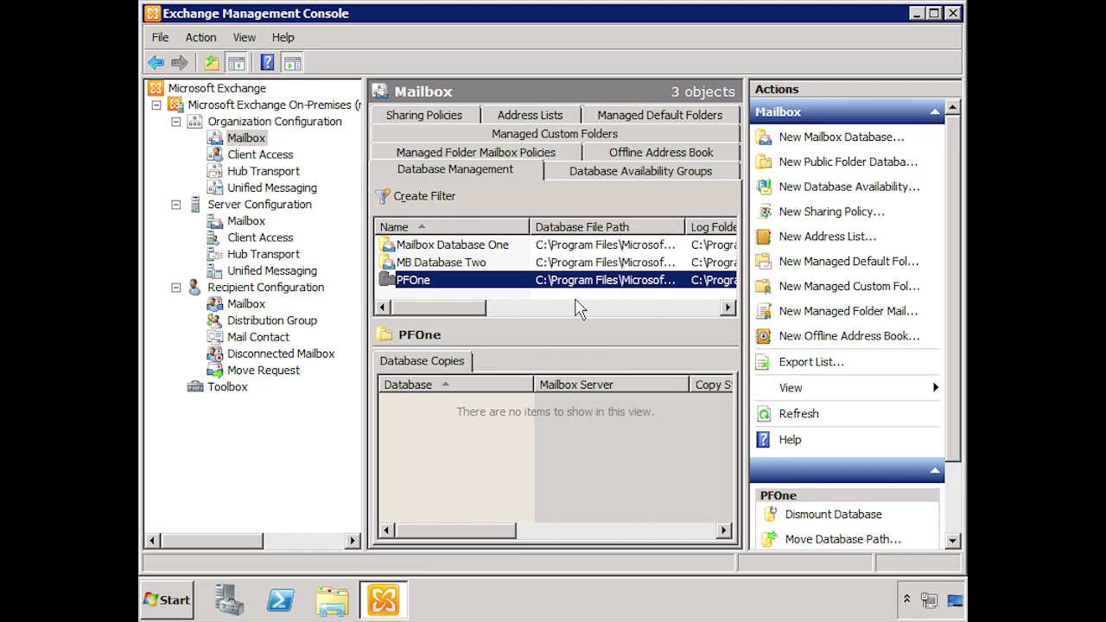
Step: Open the Public Folder Management Console from the Toolbox, connected to ny-ex2k10-one
{"action": "left_click", "coordinate": [247, 392]}
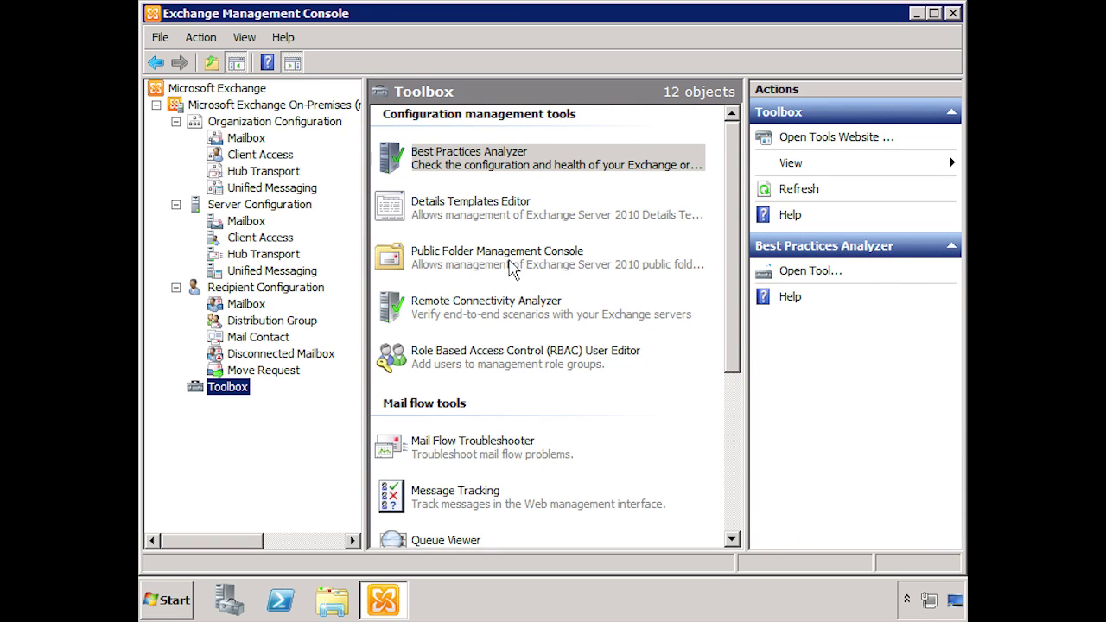
{"action": "double_click", "coordinate": [486, 268]}
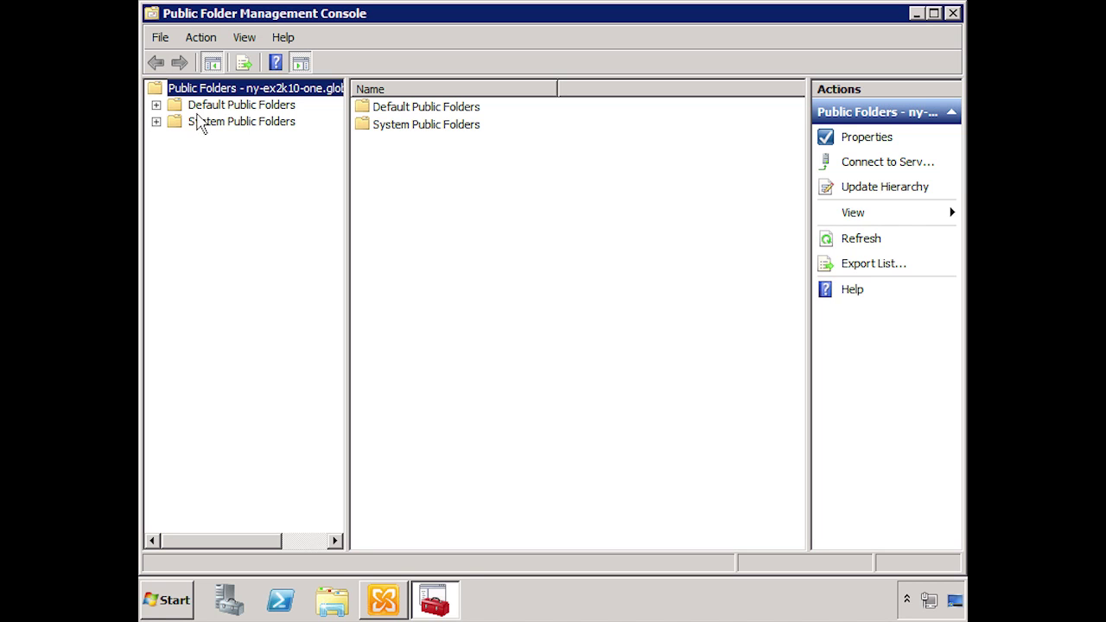
Step: Browse System Public Folders' three subfolders, then confirm Default Public Folders holds 0 objects
{"action": "left_click", "coordinate": [156, 105]}
{"action": "left_click", "coordinate": [157, 122]}
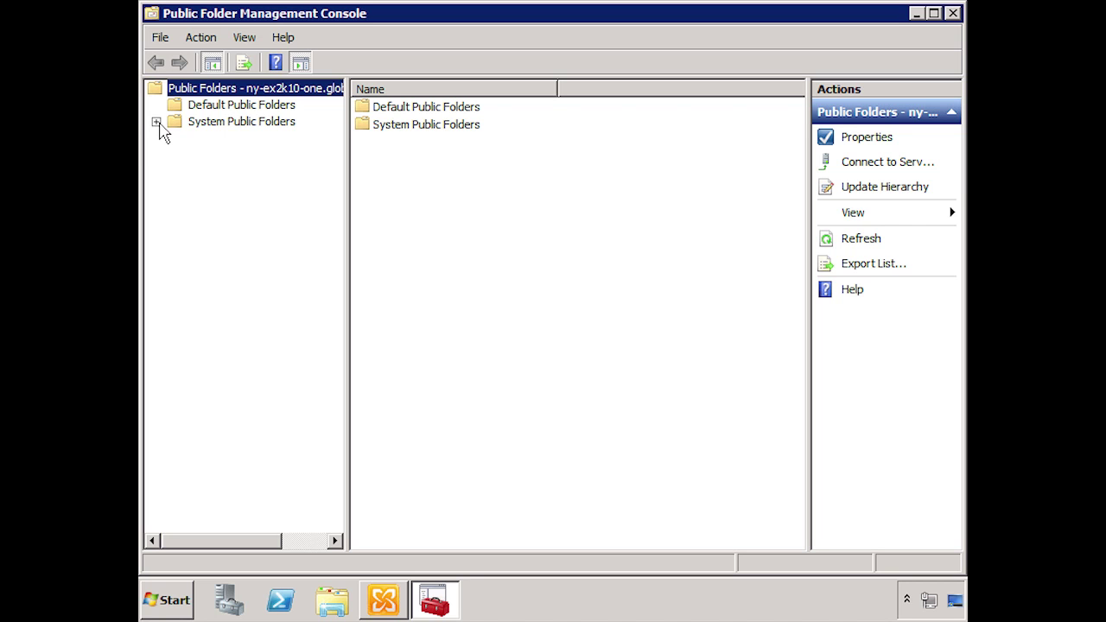
{"action": "left_click", "coordinate": [213, 126]}
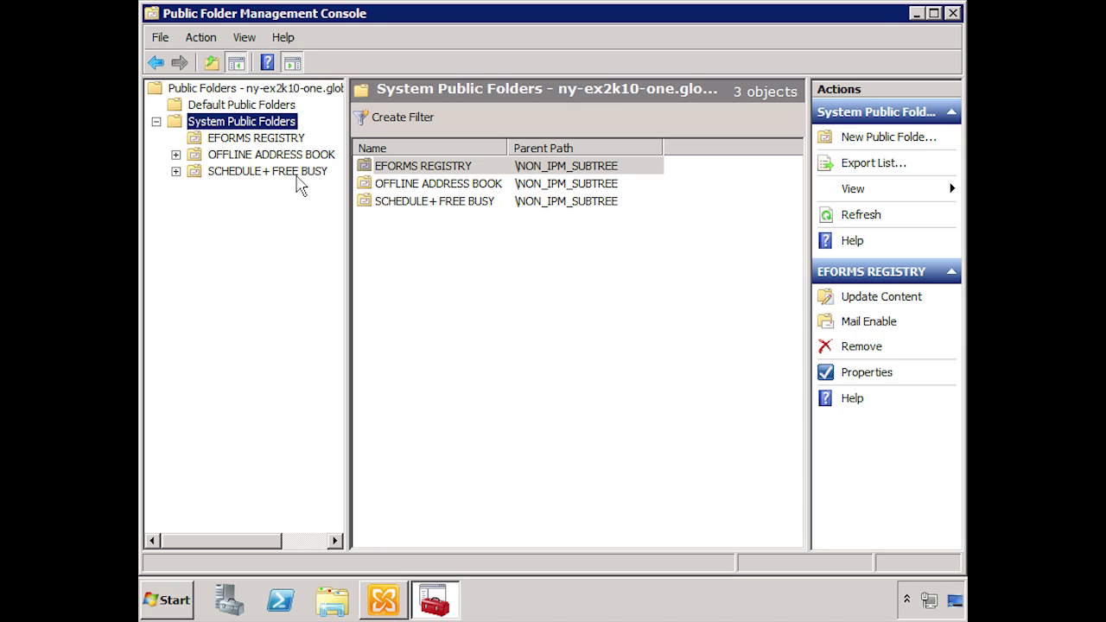
{"action": "left_click", "coordinate": [157, 122]}
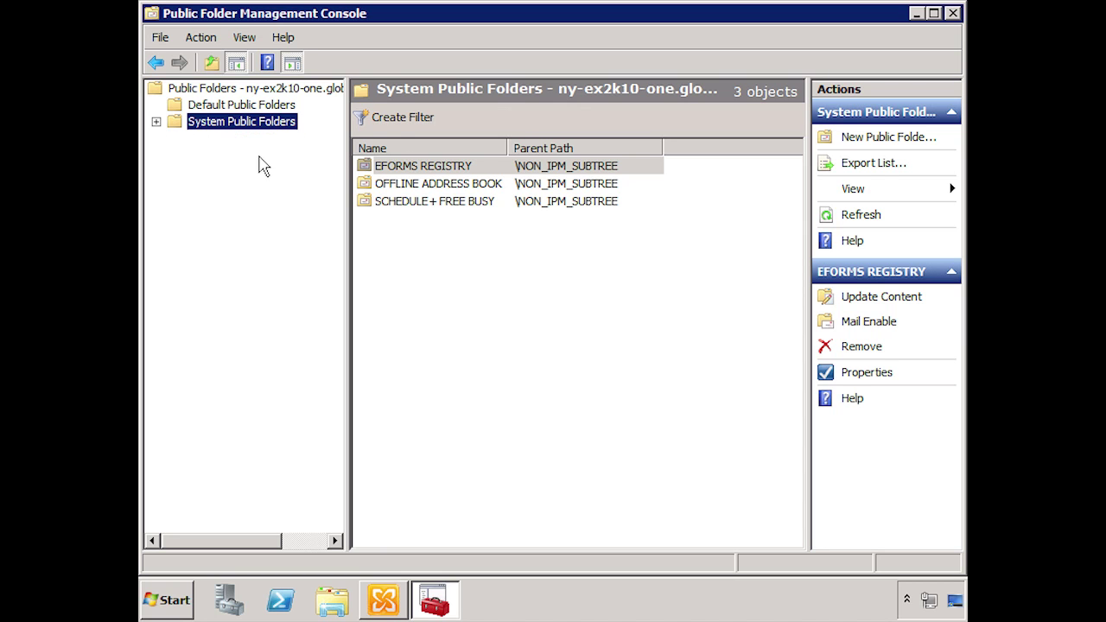
{"action": "left_click", "coordinate": [238, 107]}
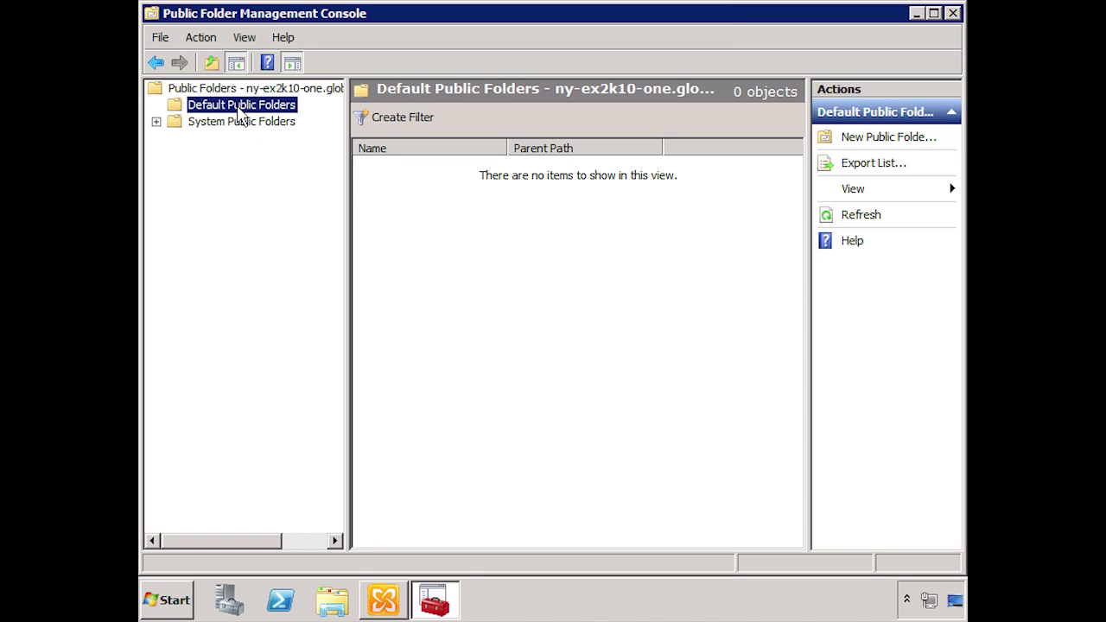
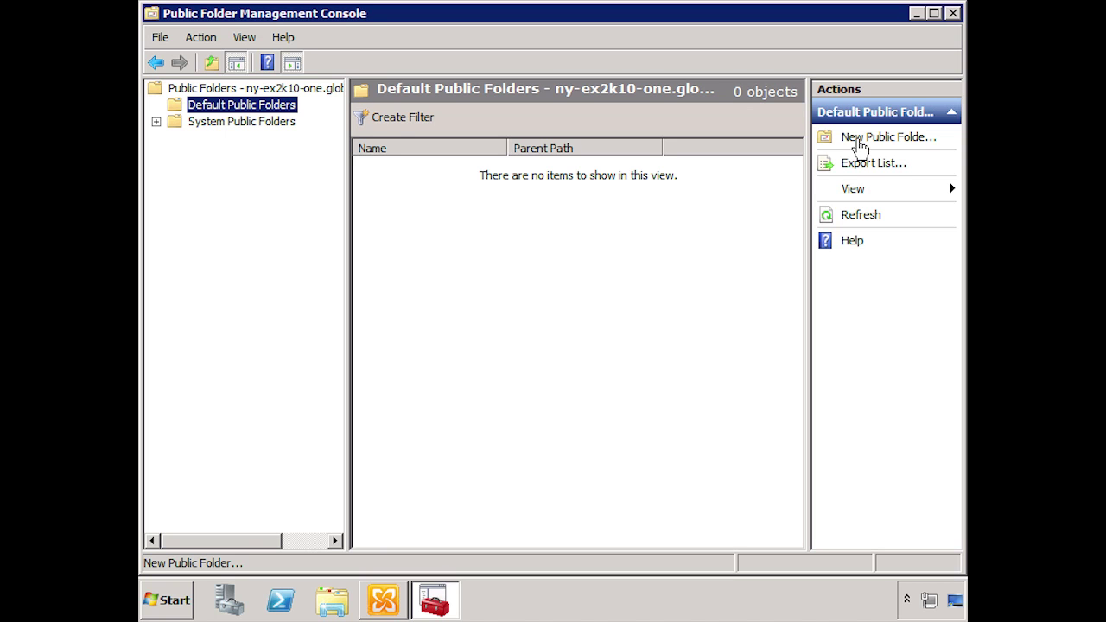
Step: Create a top-level public folder named New York
{"action": "left_click", "coordinate": [859, 140]}
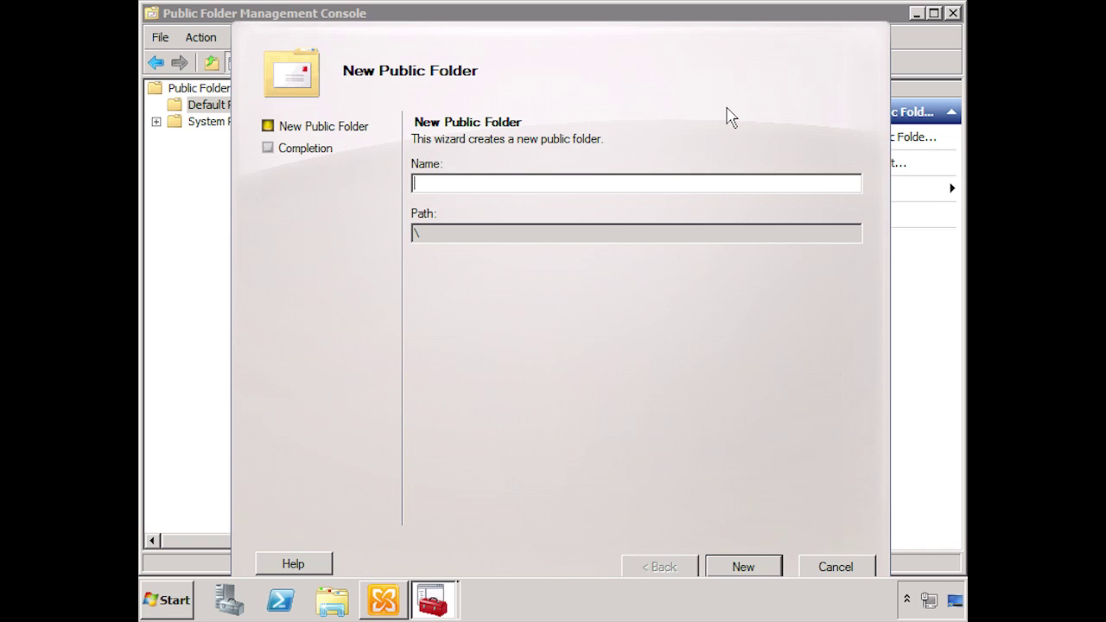
{"action": "type", "text": "New York"}
{"action": "left_click", "coordinate": [741, 574]}
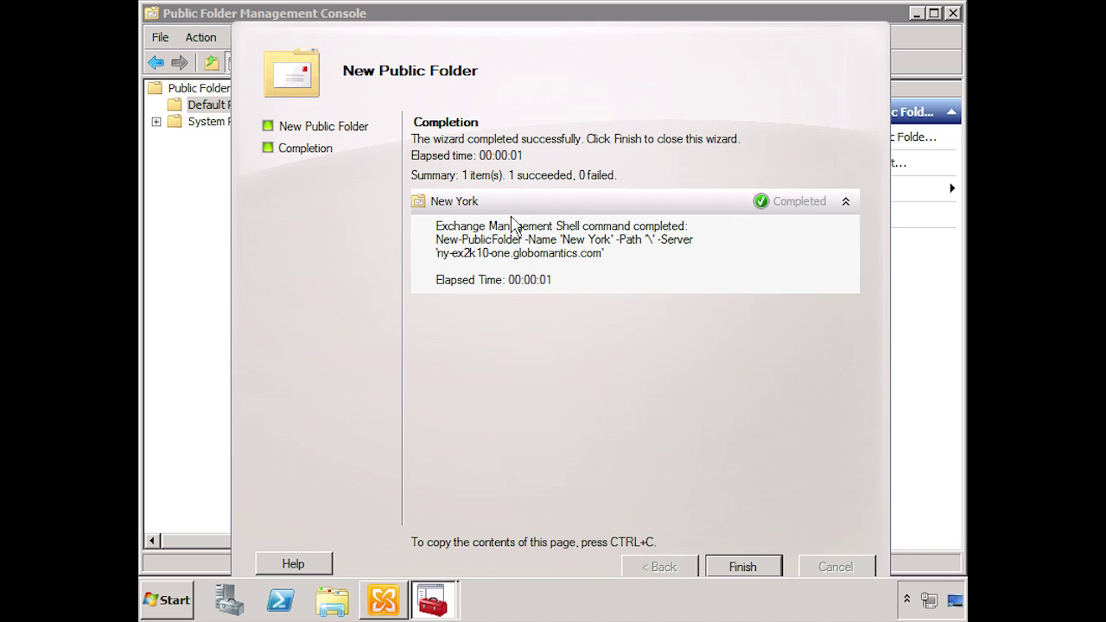
{"action": "left_click", "coordinate": [746, 566]}
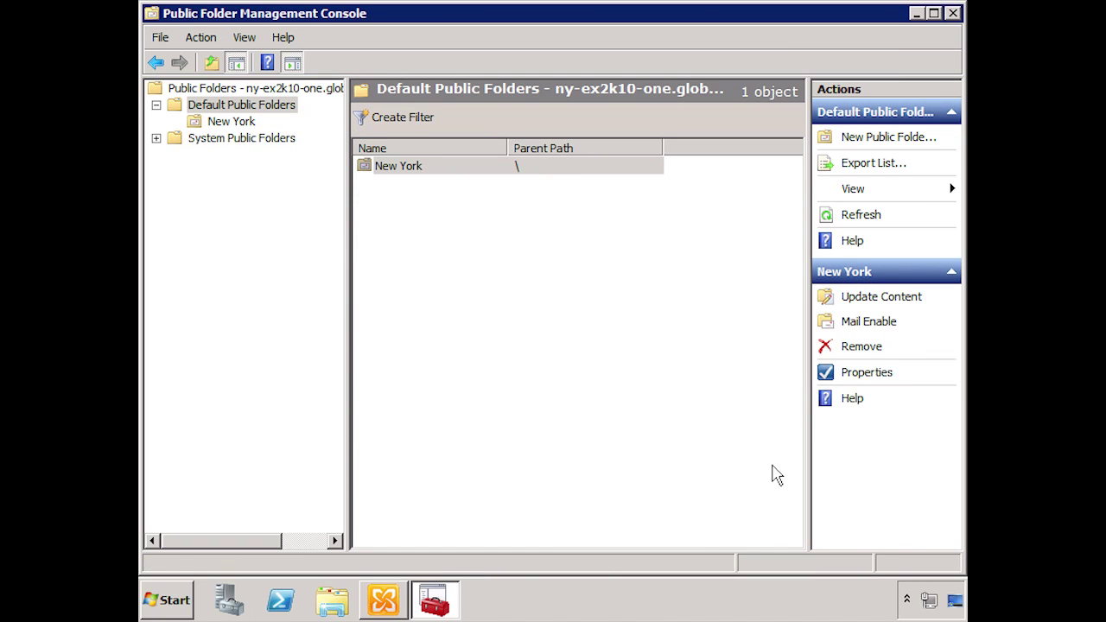
Step: Create a second top-level public folder named Chicago
{"action": "left_click", "coordinate": [874, 138]}
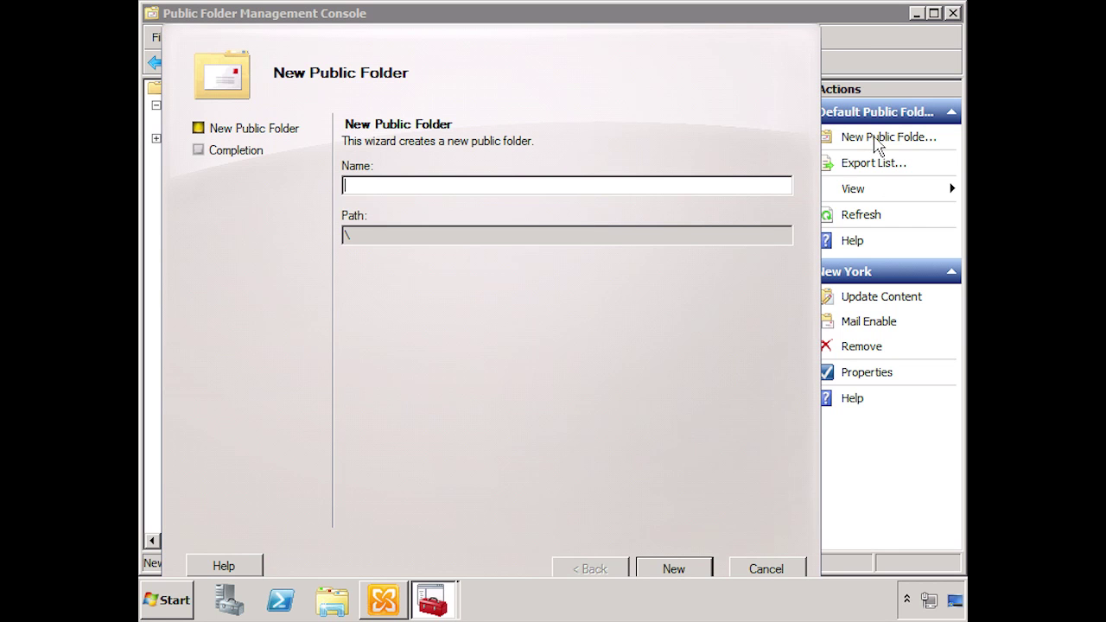
{"action": "type", "text": "Chicago"}
{"action": "left_click", "coordinate": [665, 570]}
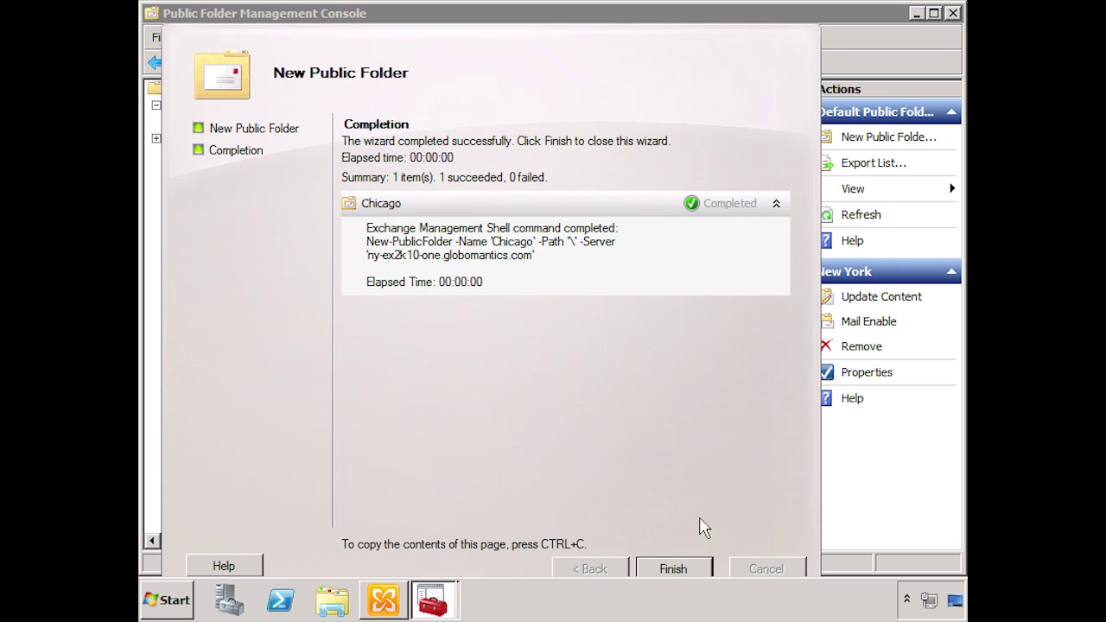
{"action": "left_click", "coordinate": [674, 569]}
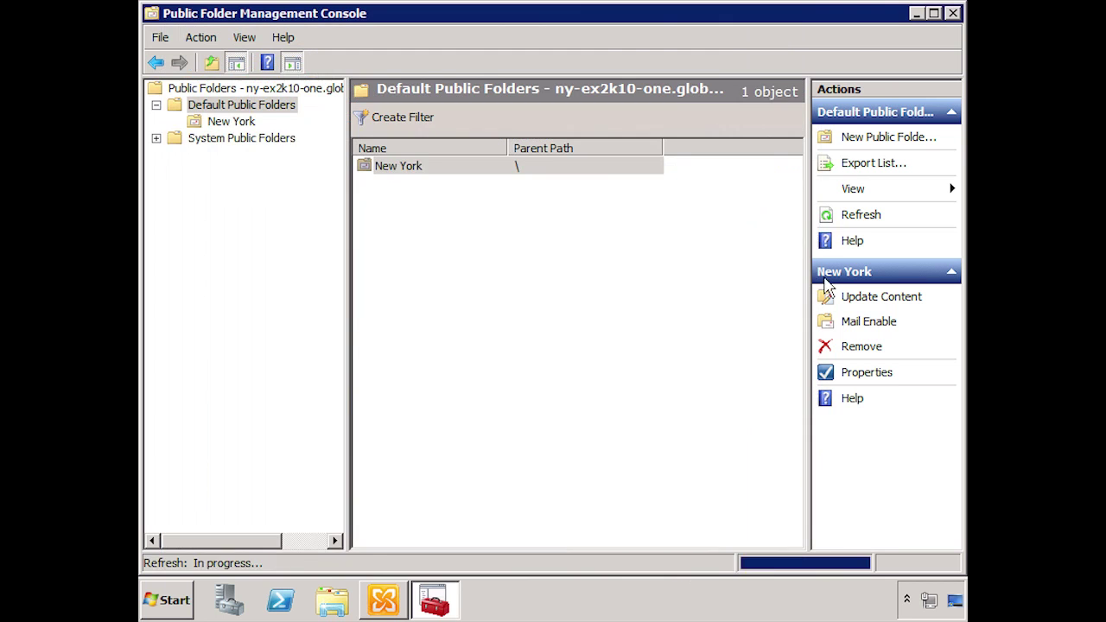
Step: Create a third top-level public folder named Texas and select it in the list
{"action": "left_click", "coordinate": [871, 142]}
{"action": "type", "text": "Texas"}
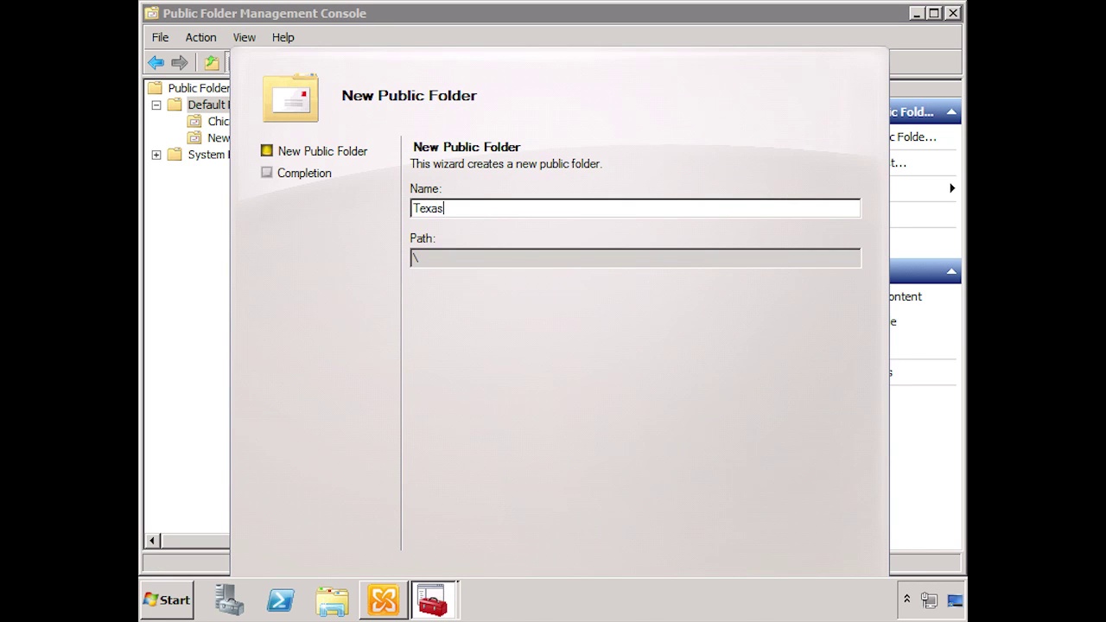
{"action": "key", "text": "Return"}
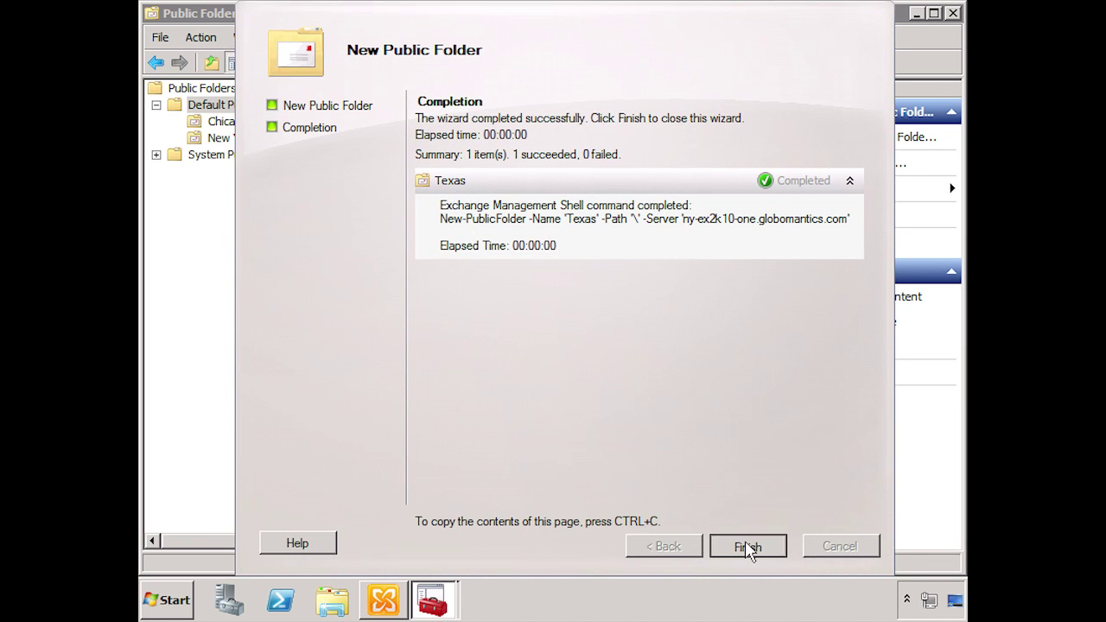
{"action": "left_click", "coordinate": [749, 548]}
{"action": "left_click", "coordinate": [445, 206]}
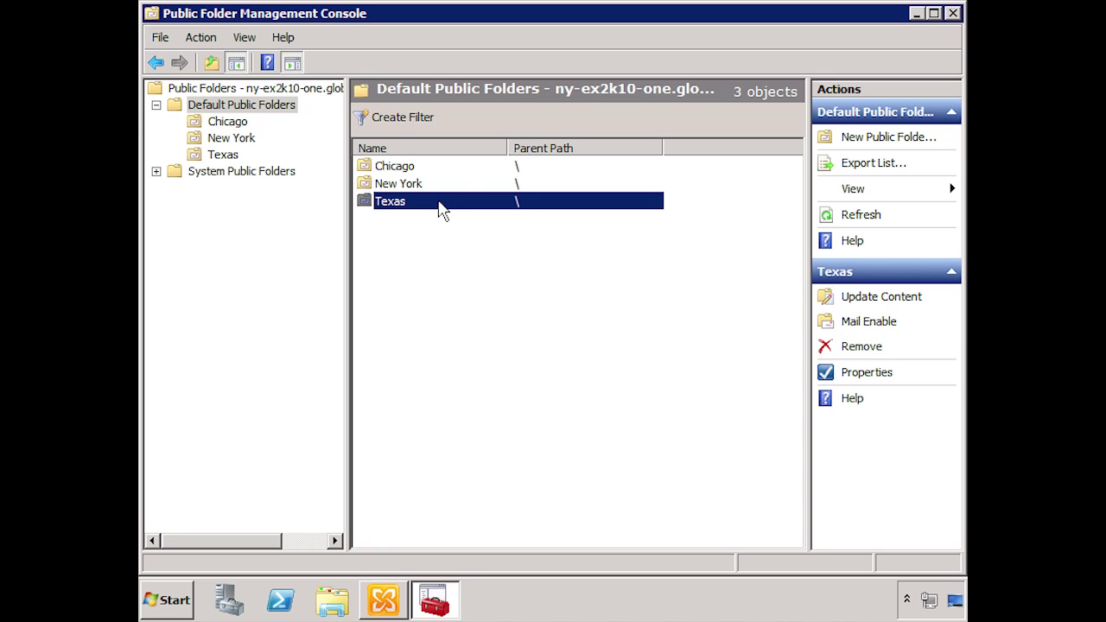
Step: Create a Legal subfolder inside the New York public folder
{"action": "left_click", "coordinate": [231, 154]}
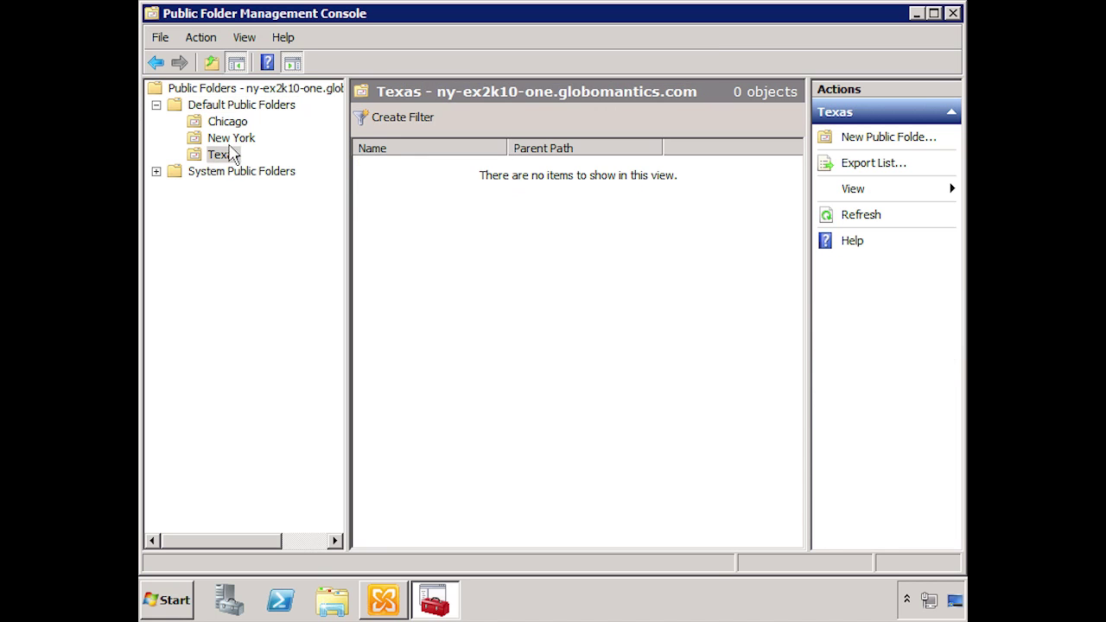
{"action": "left_click", "coordinate": [240, 122]}
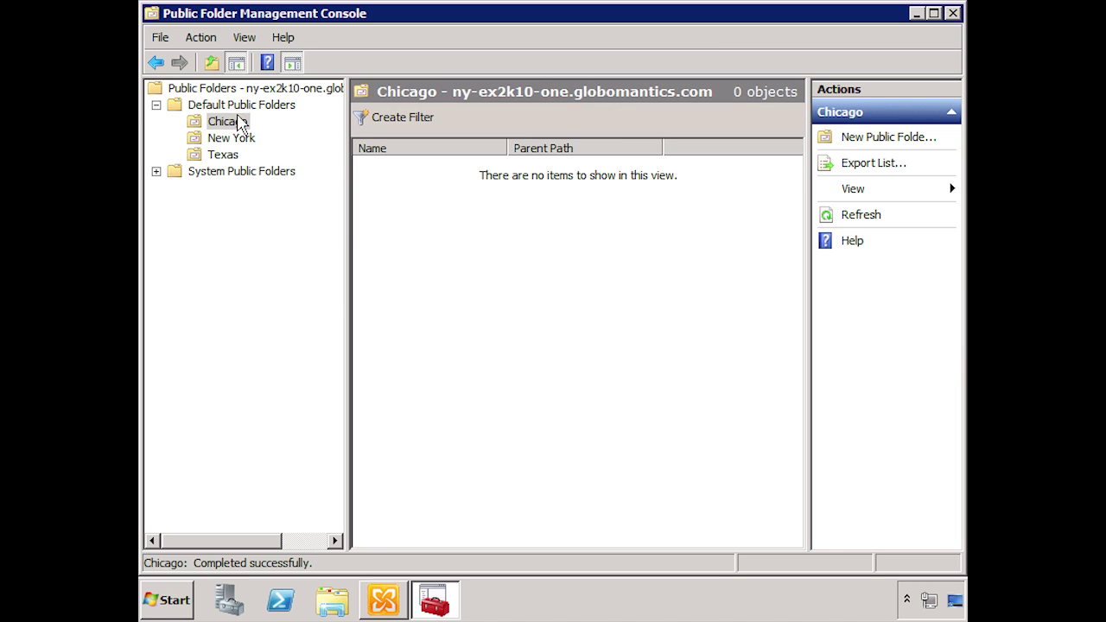
{"action": "left_click", "coordinate": [242, 138]}
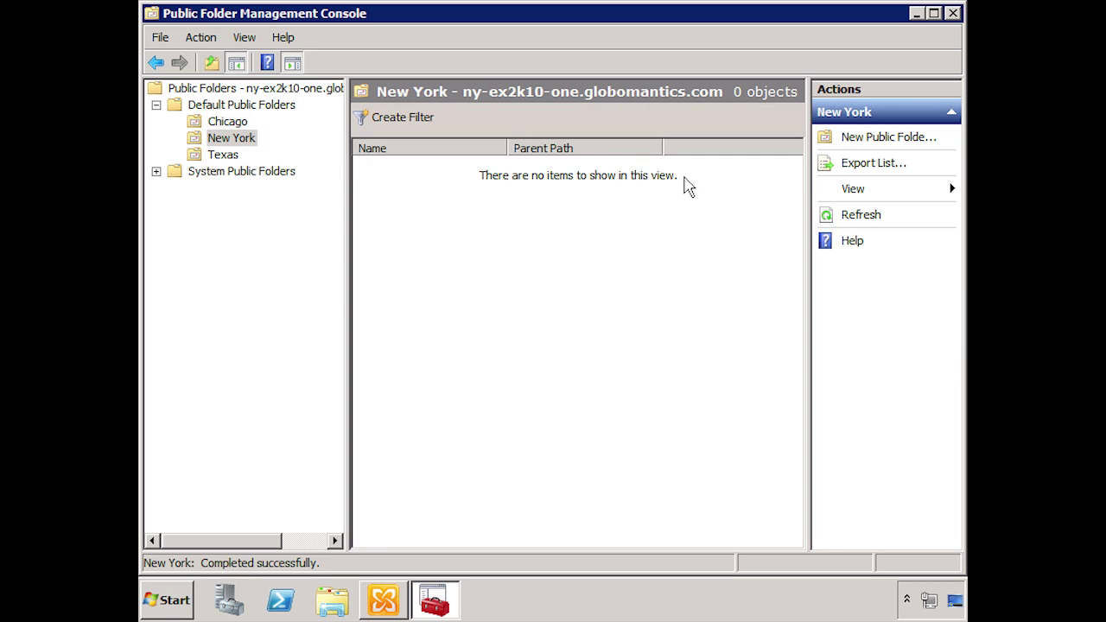
{"action": "left_click", "coordinate": [842, 139]}
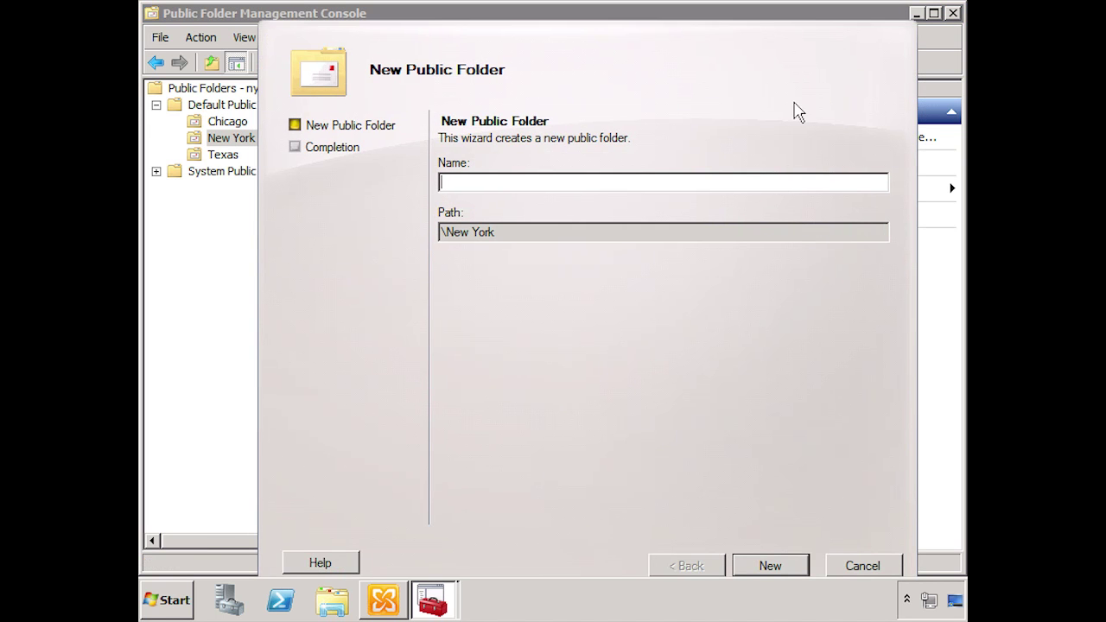
{"action": "type", "text": "Legal"}
{"action": "left_click", "coordinate": [759, 566]}
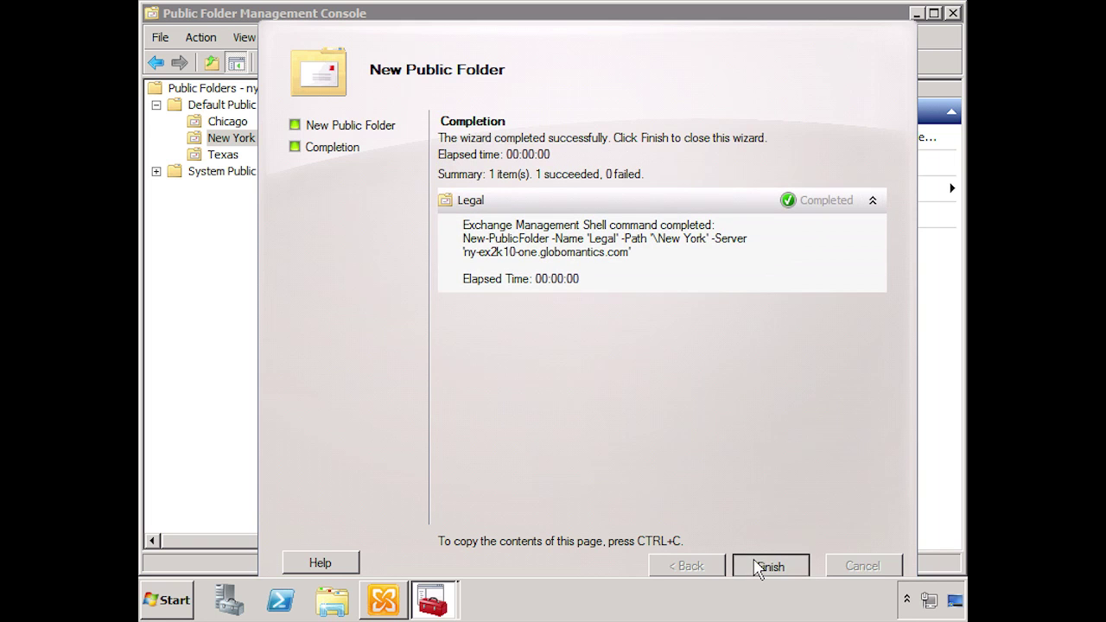
{"action": "left_click", "coordinate": [762, 566]}
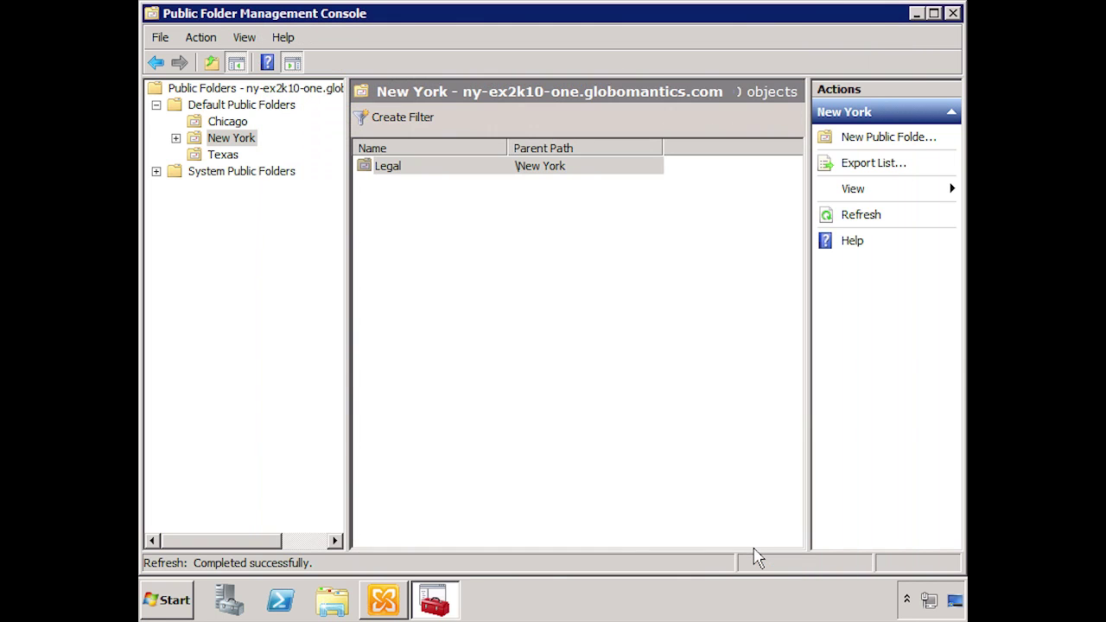
Step: Create an IT subfolder inside the Chicago public folder
{"action": "left_click", "coordinate": [229, 122]}
{"action": "left_click", "coordinate": [868, 141]}
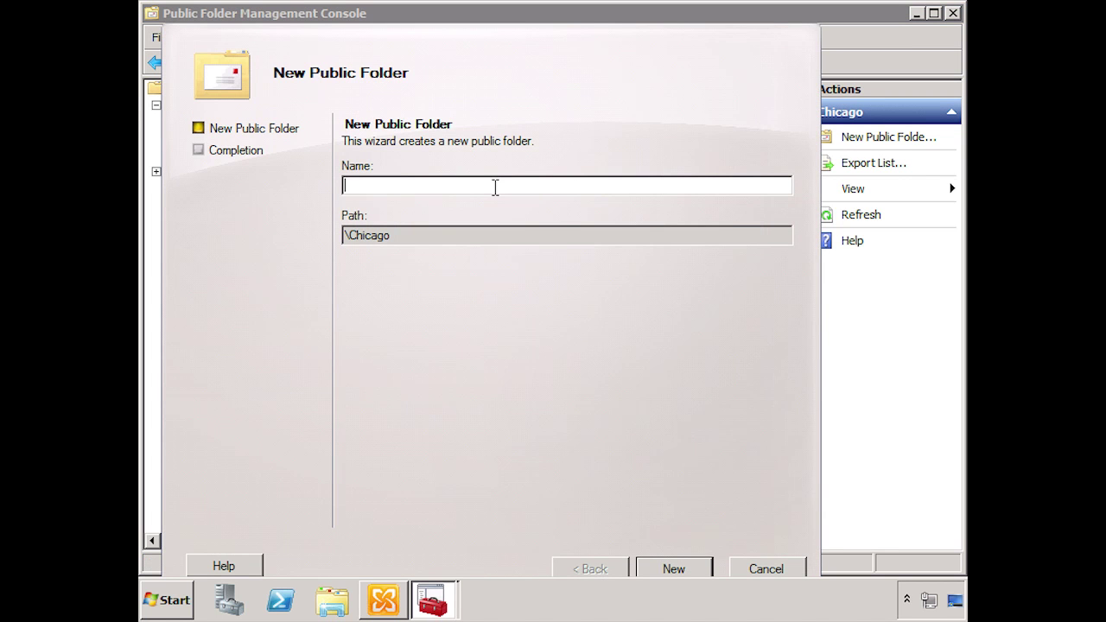
{"action": "type", "text": "IT"}
{"action": "left_click", "coordinate": [669, 569]}
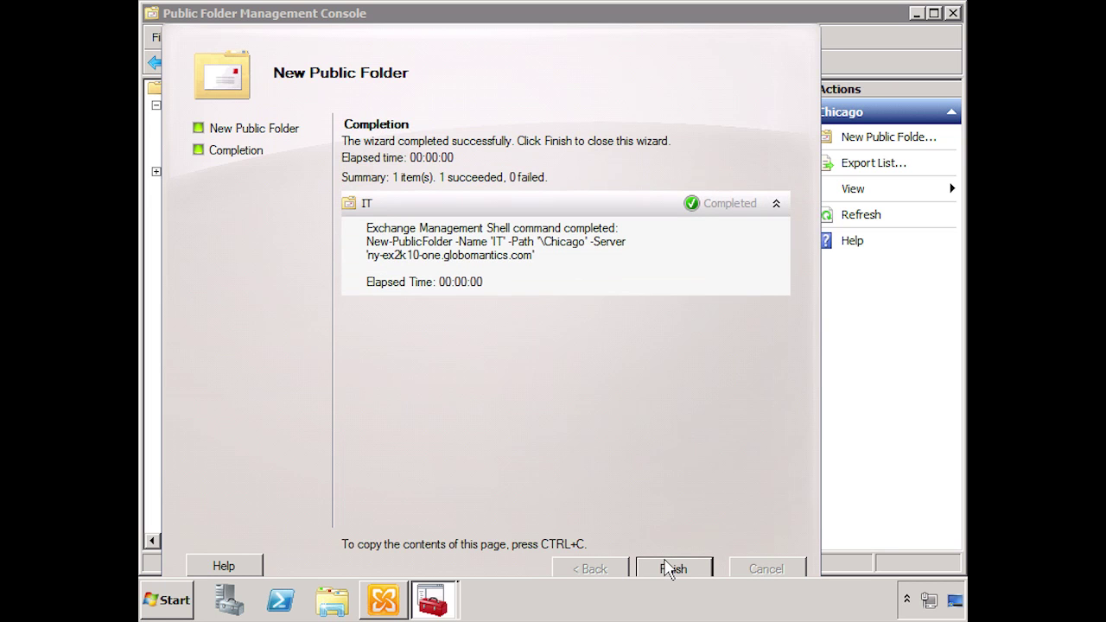
{"action": "left_click", "coordinate": [670, 568]}
Step: Create a Services subfolder inside the Texas public folder
{"action": "left_click", "coordinate": [222, 157]}
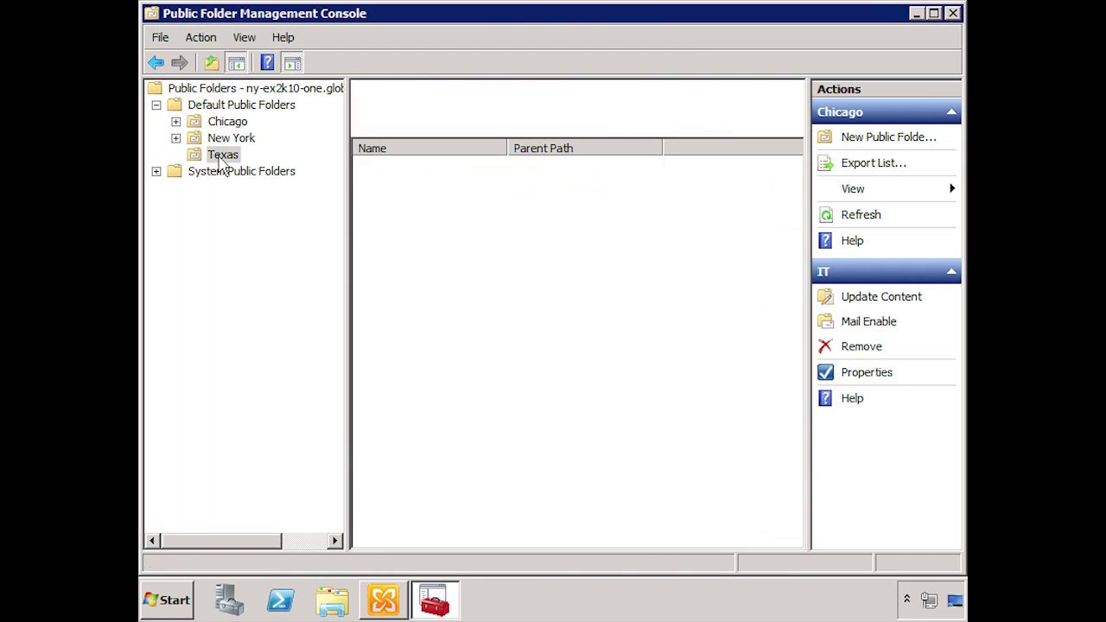
{"action": "left_click", "coordinate": [855, 138]}
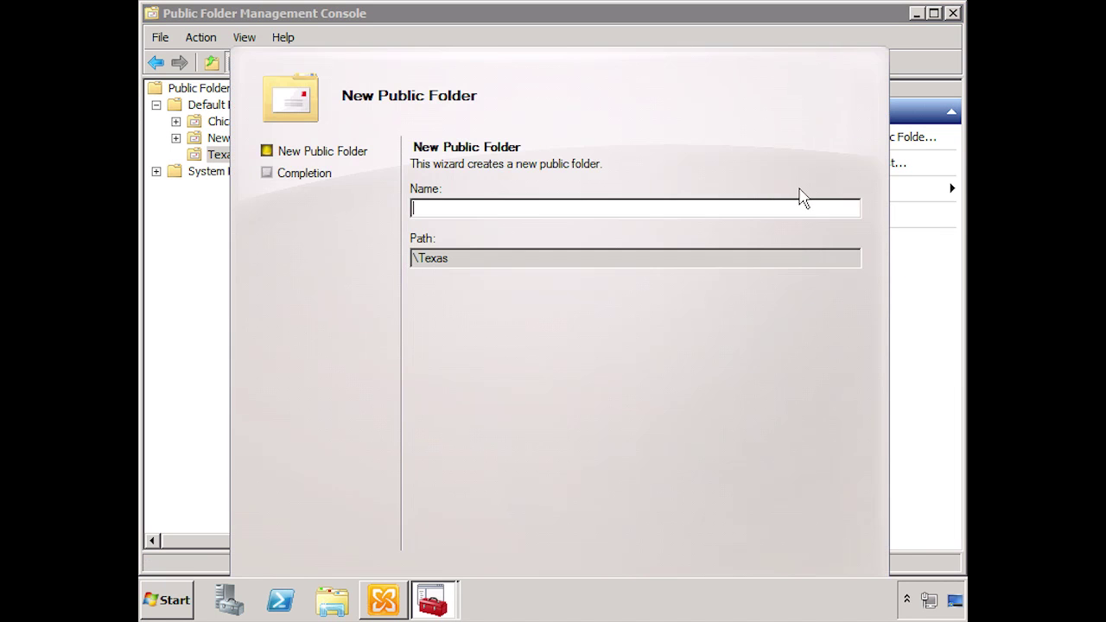
{"action": "type", "text": "Services"}
{"action": "left_click", "coordinate": [767, 544]}
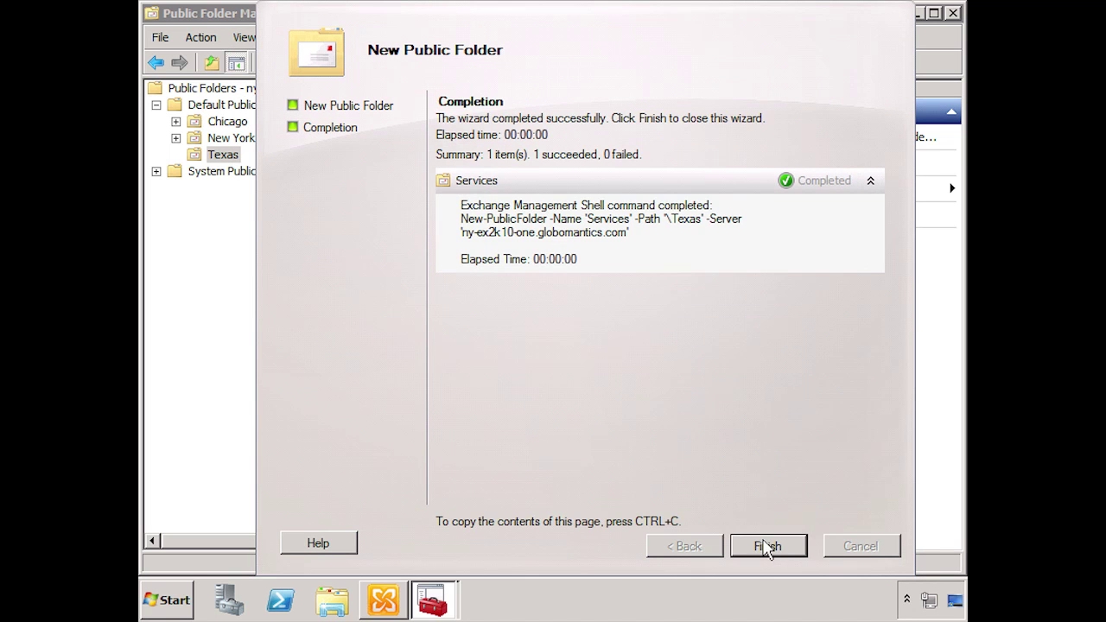
{"action": "left_click", "coordinate": [767, 546]}
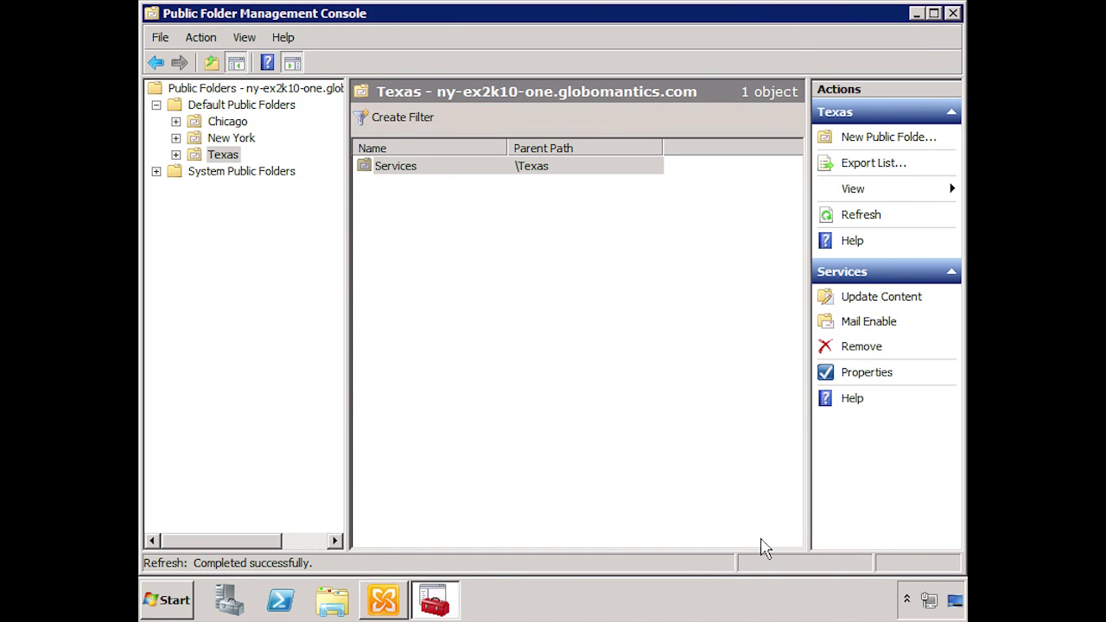
Step: Return to the Default Public Folders level in the console tree
{"action": "left_click", "coordinate": [235, 107]}
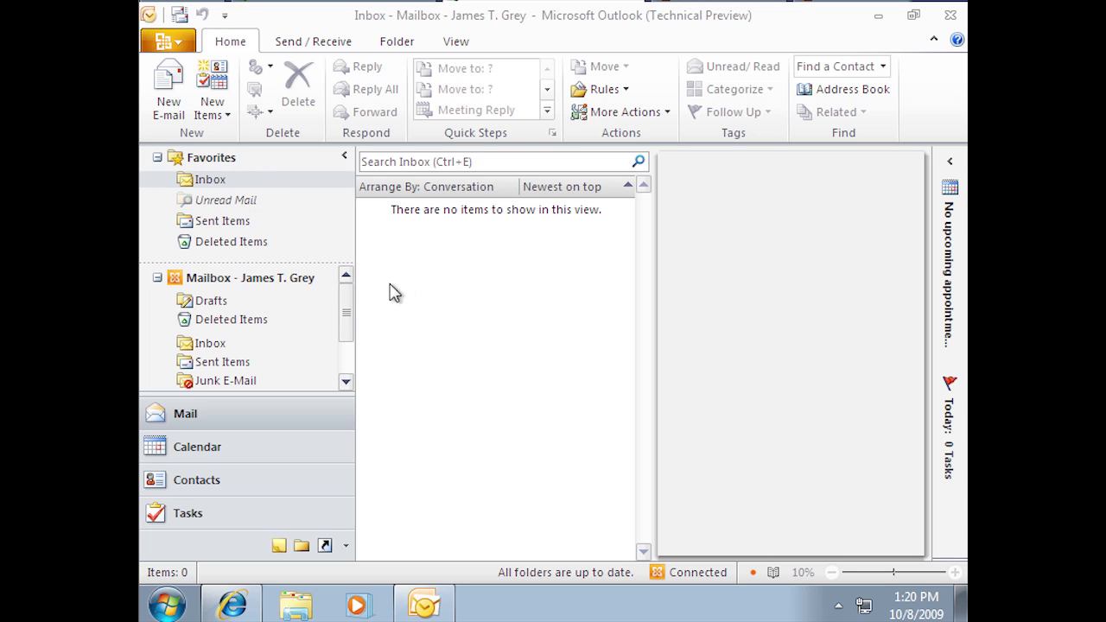
Step: Expand All Public Folders in Outlook and open Chicago, revealing its IT subfolder
{"action": "left_click", "coordinate": [304, 551]}
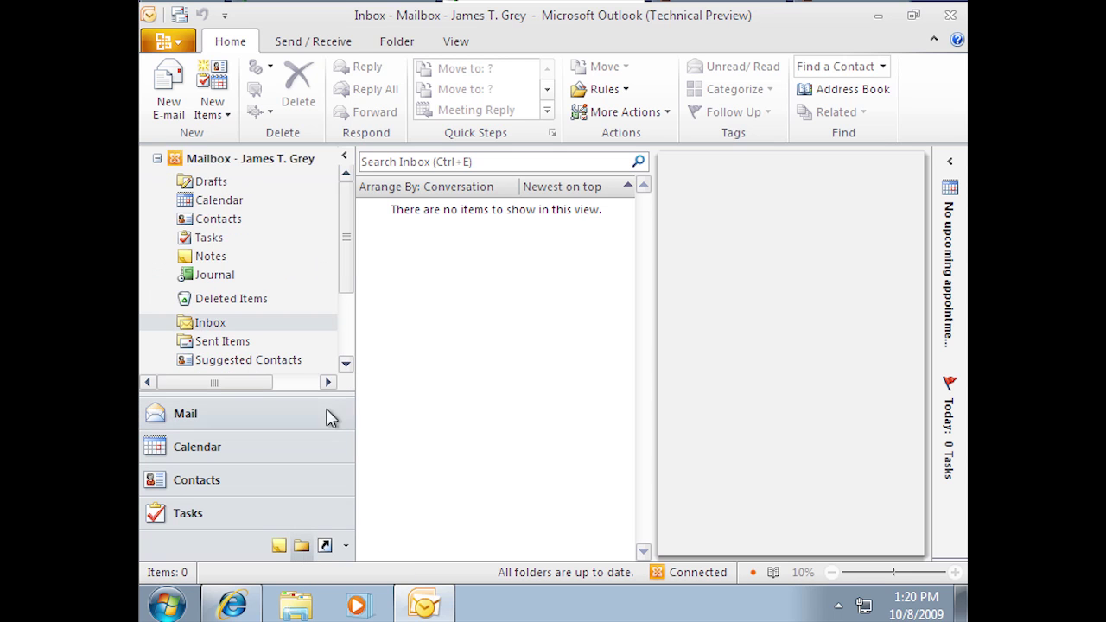
{"action": "scroll", "coordinate": [349, 298], "scroll_direction": "down", "scroll_amount": 1}
{"action": "scroll", "coordinate": [350, 298], "scroll_direction": "down", "scroll_amount": 1}
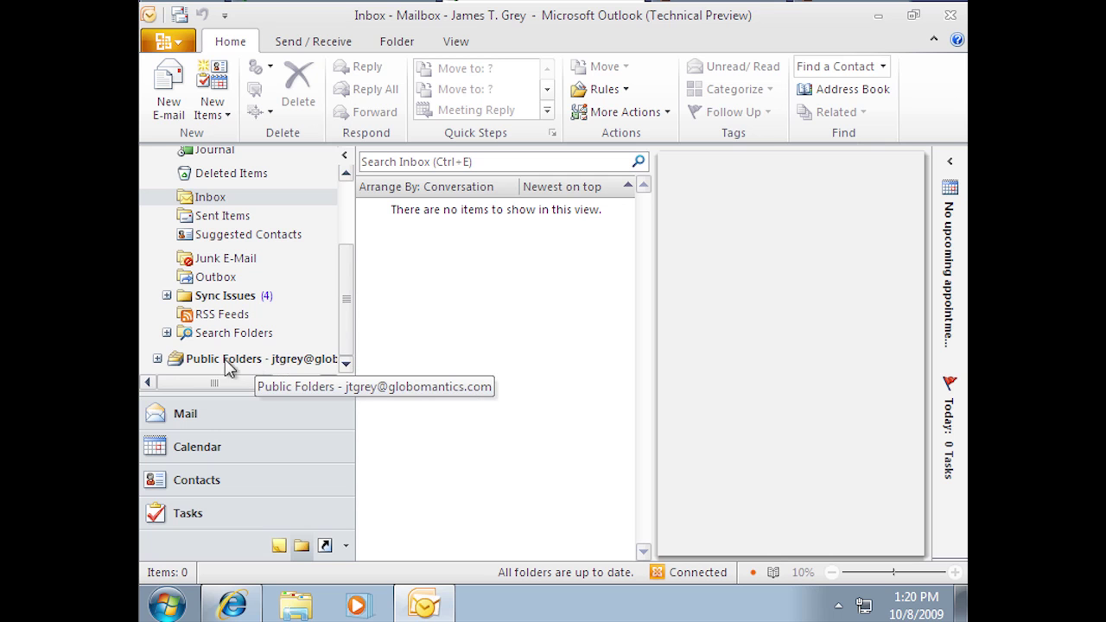
{"action": "left_click", "coordinate": [157, 359]}
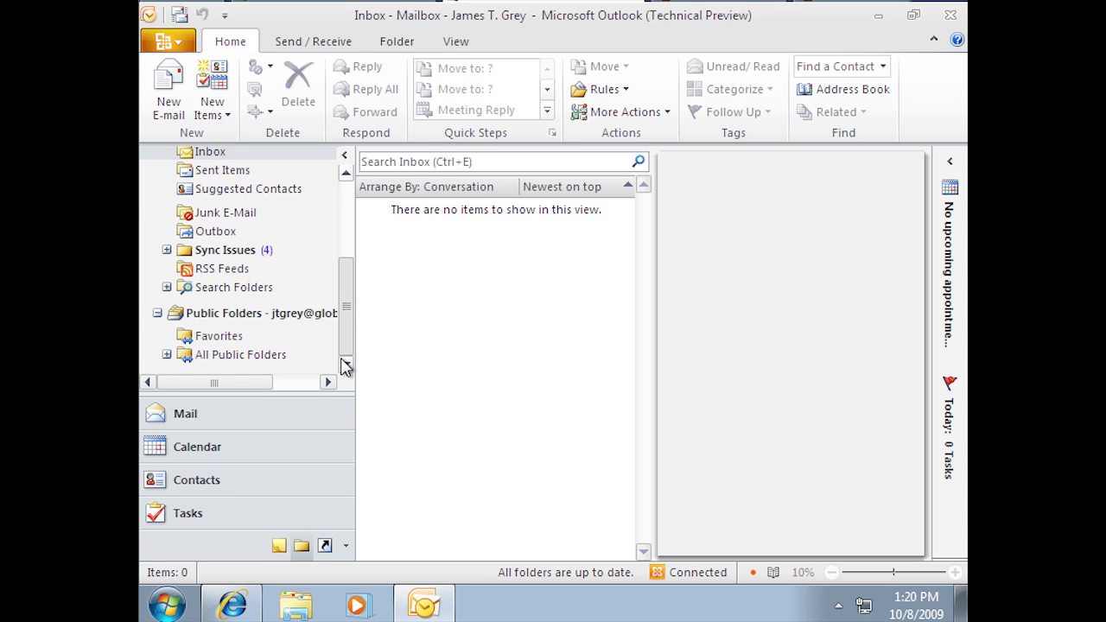
{"action": "left_click", "coordinate": [166, 354]}
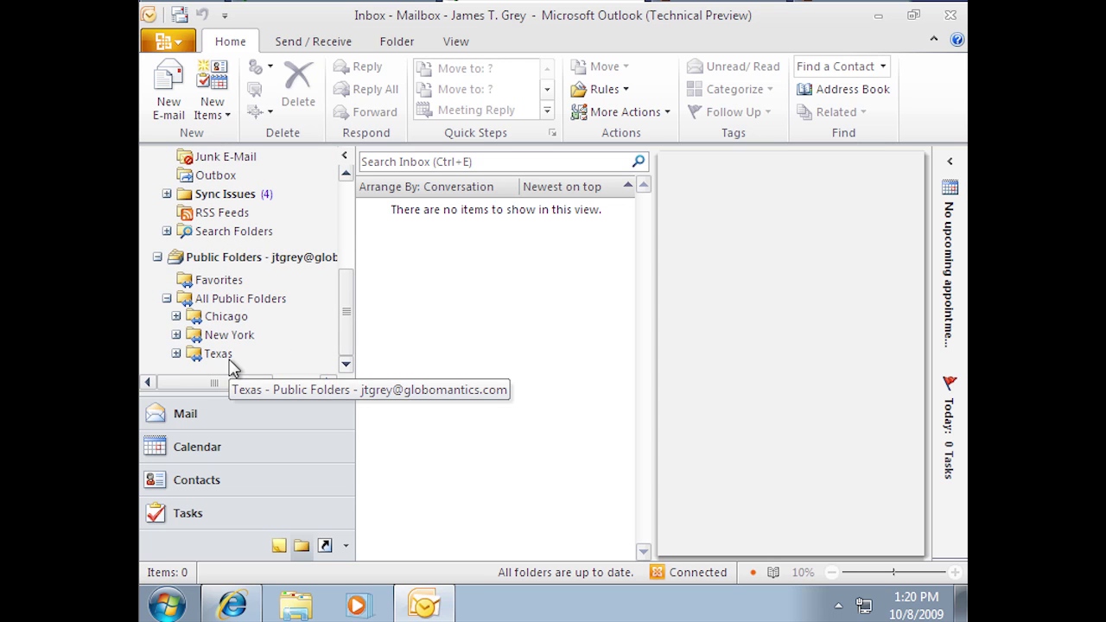
{"action": "left_click", "coordinate": [176, 318]}
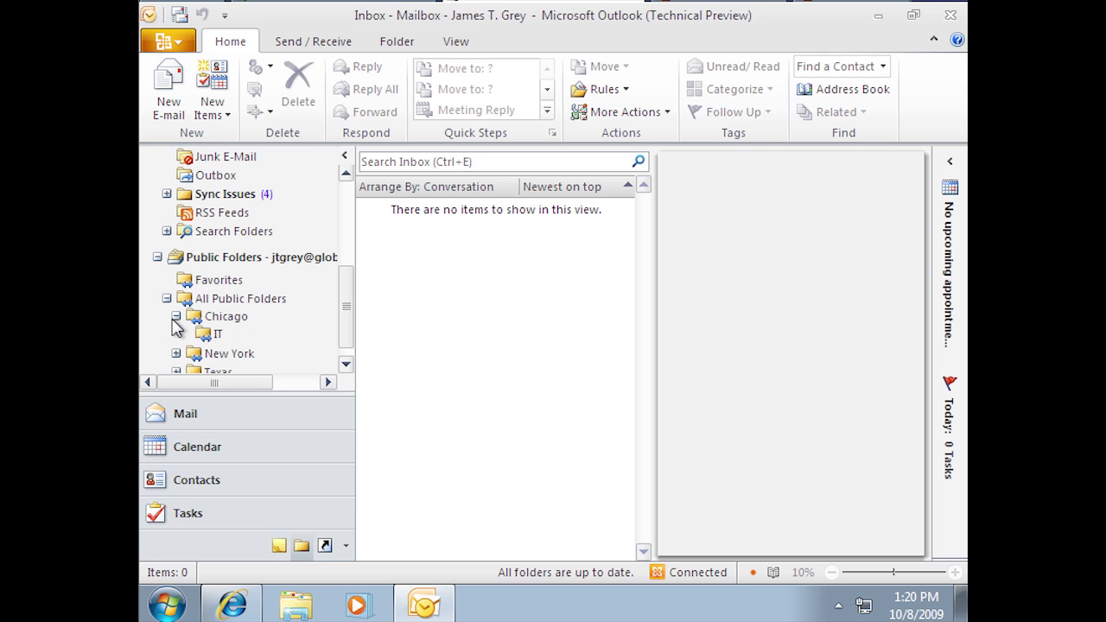
{"action": "left_click", "coordinate": [225, 317]}
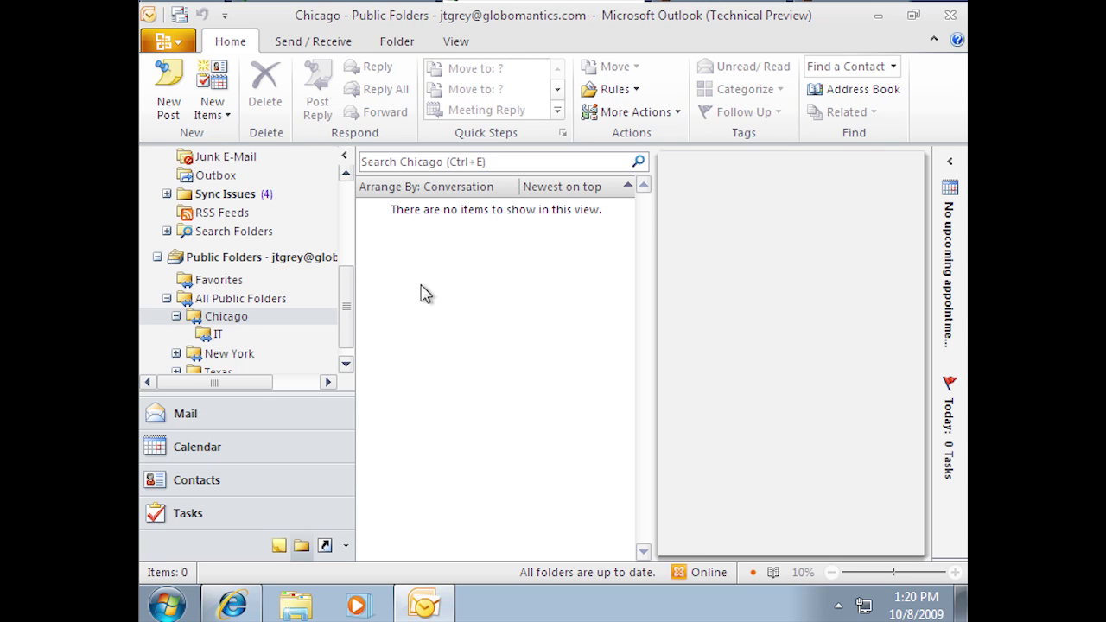
{"action": "left_click", "coordinate": [227, 116]}
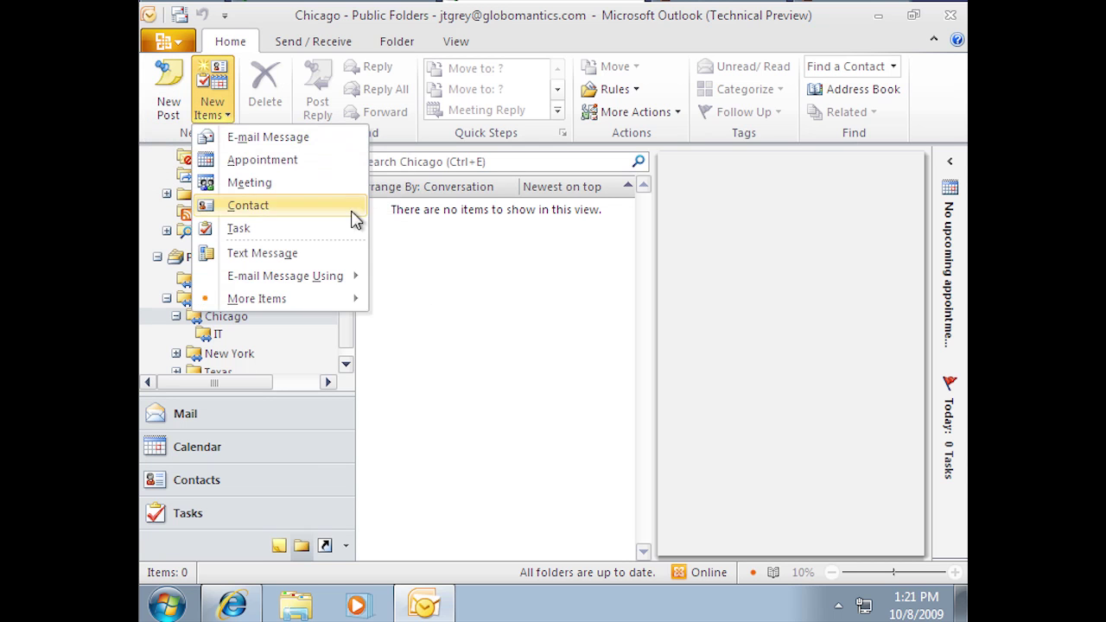
{"action": "left_click", "coordinate": [449, 245]}
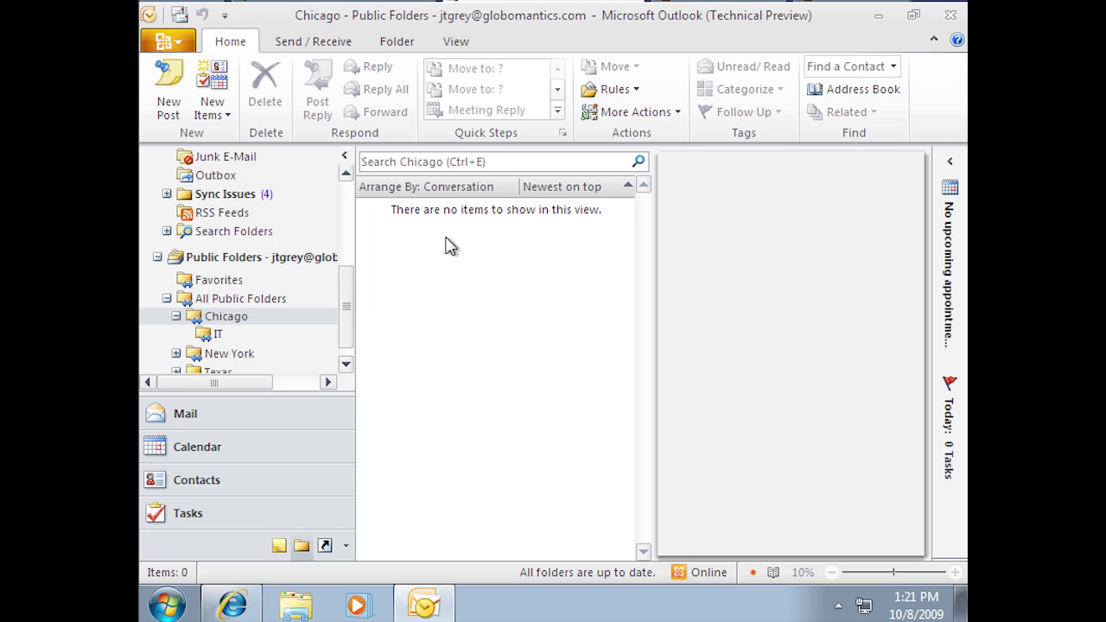
{"action": "right_click", "coordinate": [227, 321]}
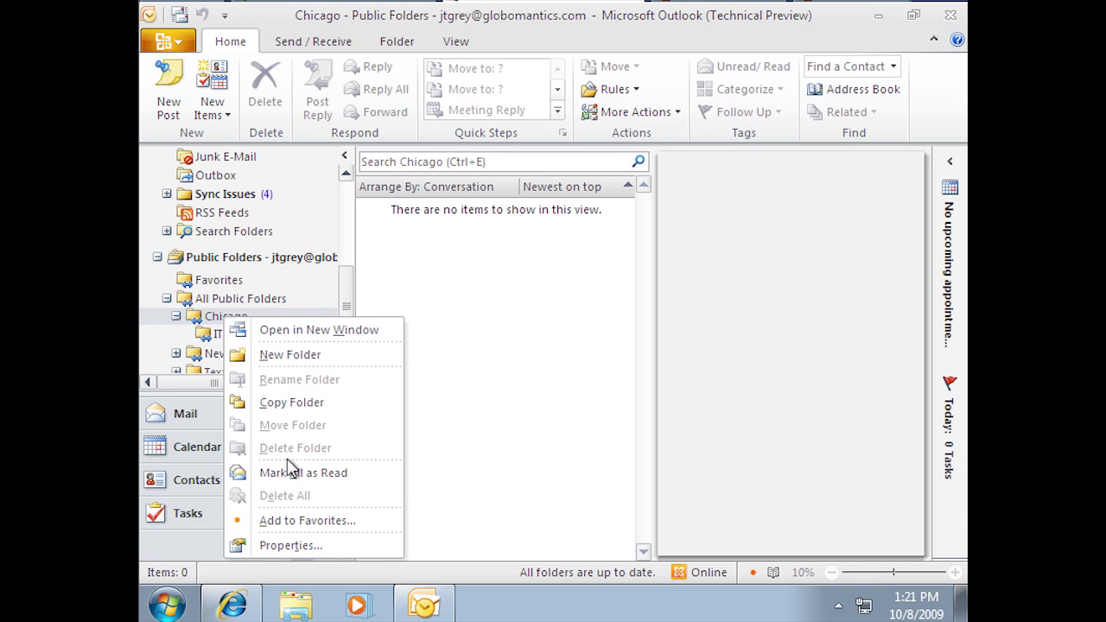
{"action": "left_click", "coordinate": [281, 355]}
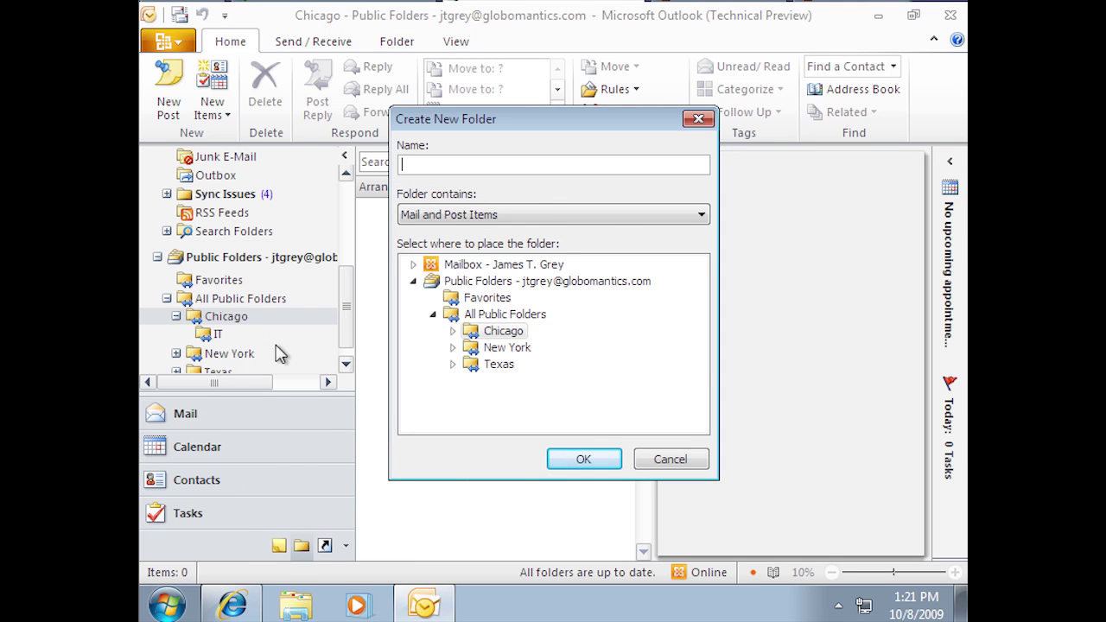
{"action": "type", "text": "Sales"}
{"action": "key", "text": "Return"}
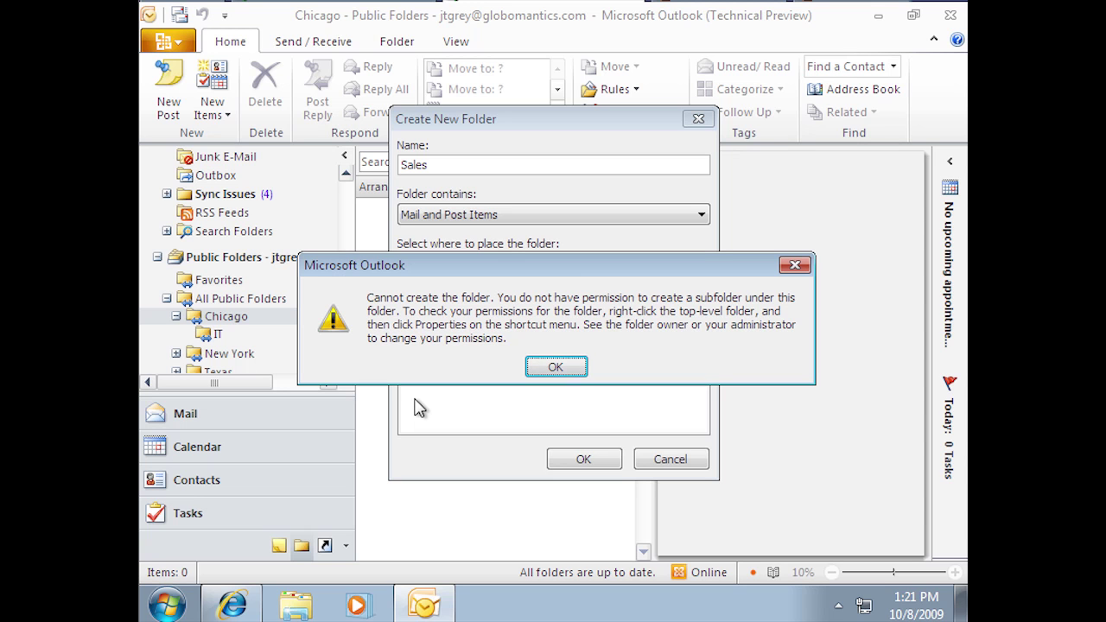
{"action": "left_click", "coordinate": [555, 370]}
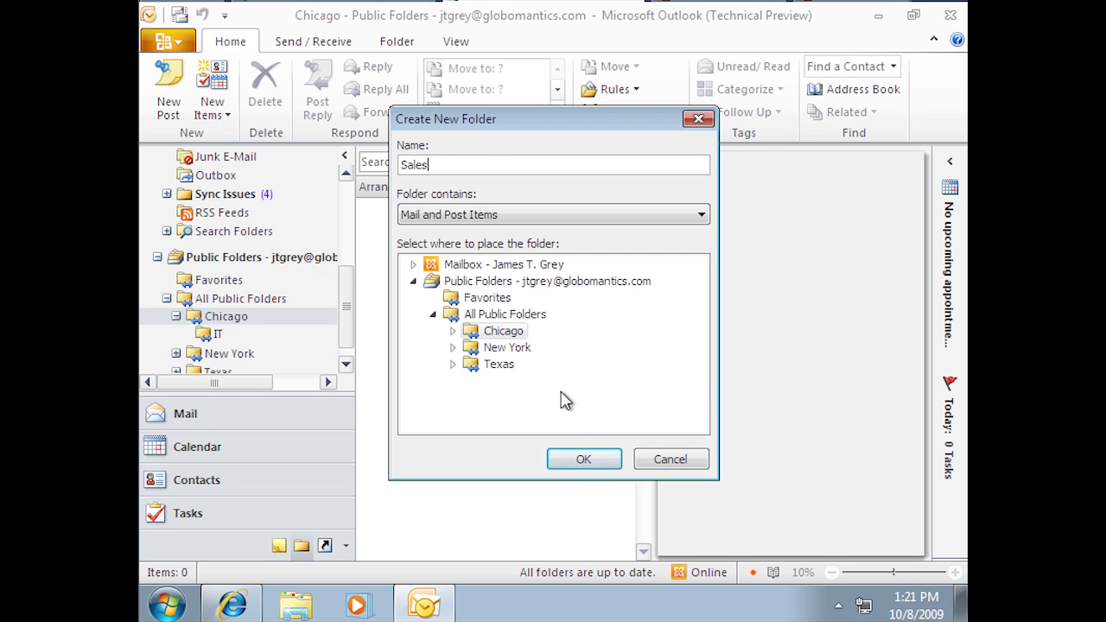
{"action": "left_click", "coordinate": [647, 458]}
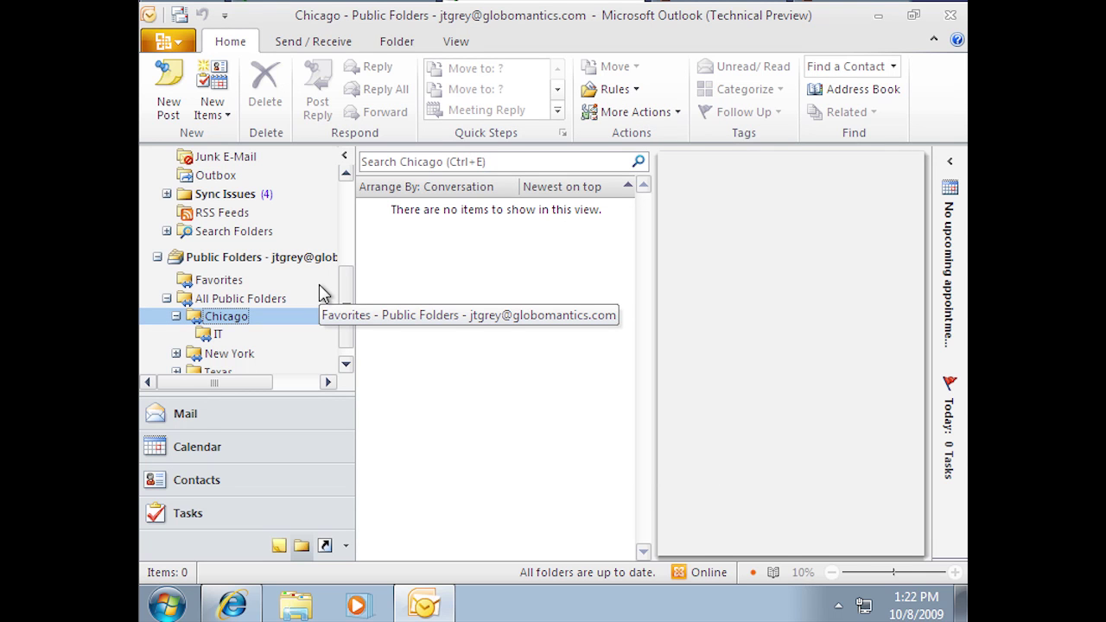
{"action": "right_click", "coordinate": [230, 320]}
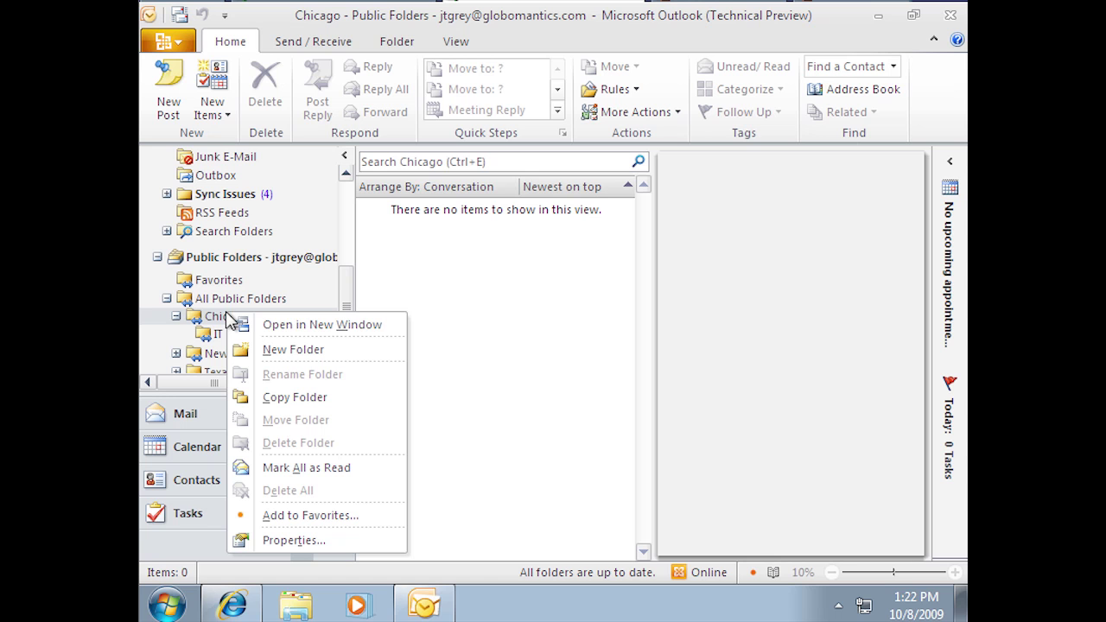
{"action": "left_click", "coordinate": [426, 330]}
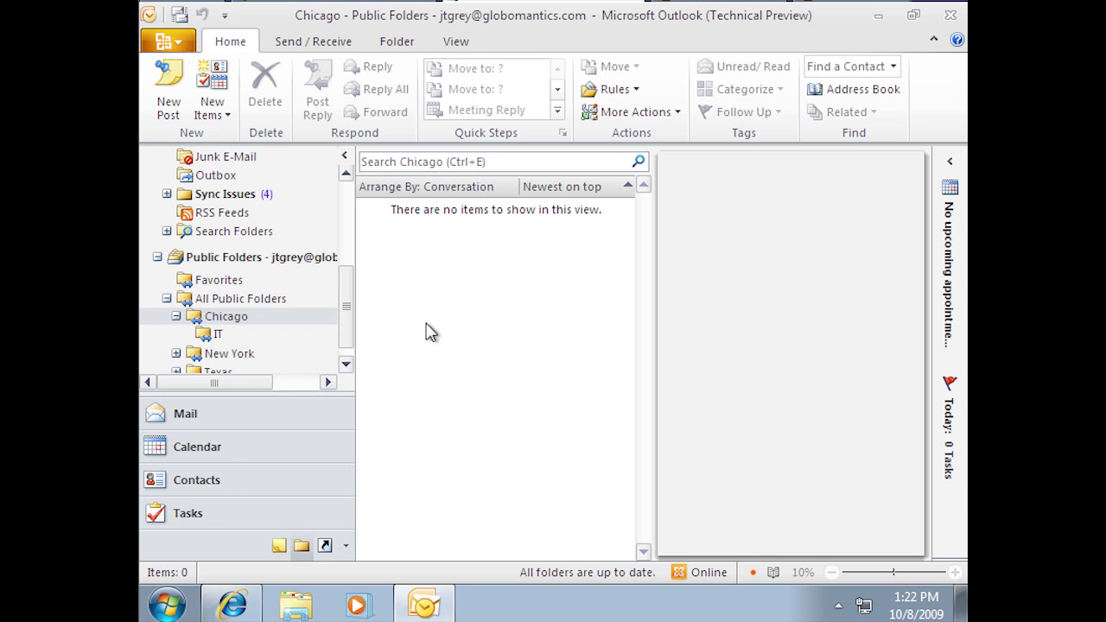
{"action": "left_click", "coordinate": [345, 370]}
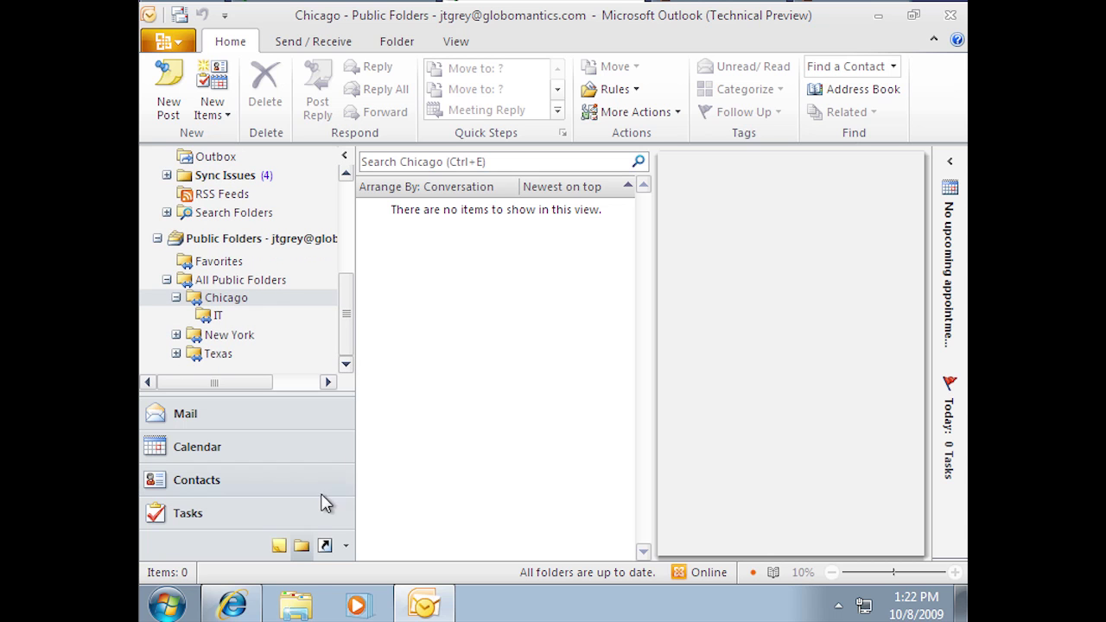
{"action": "left_click", "coordinate": [231, 604]}
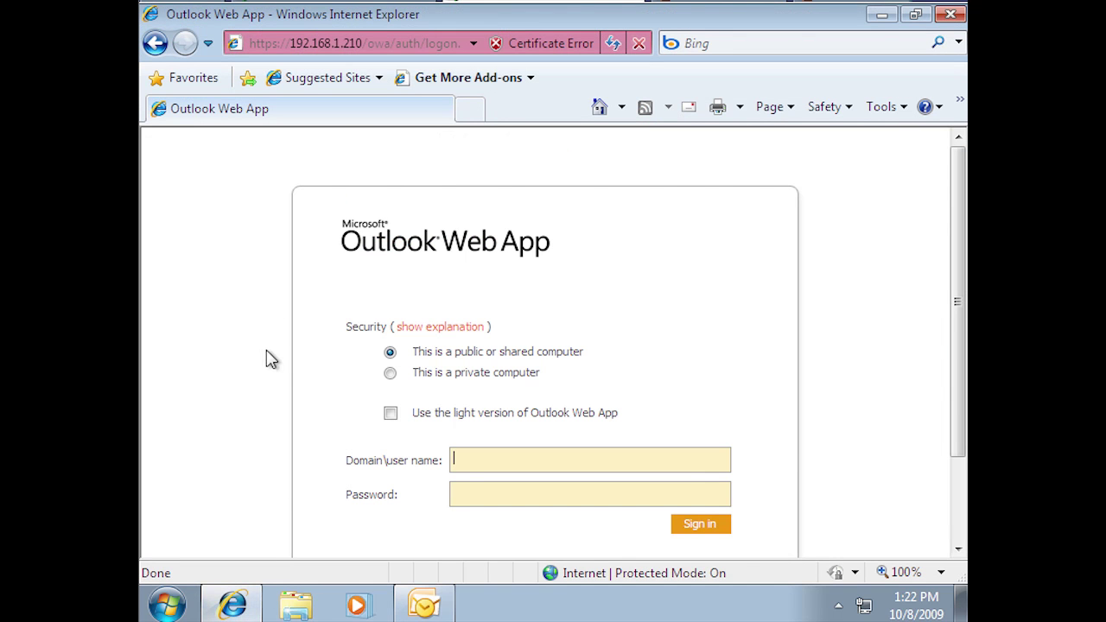
Step: Sign in to Outlook Web App with the administrator user name and password
{"action": "type", "text": "Administrator"}
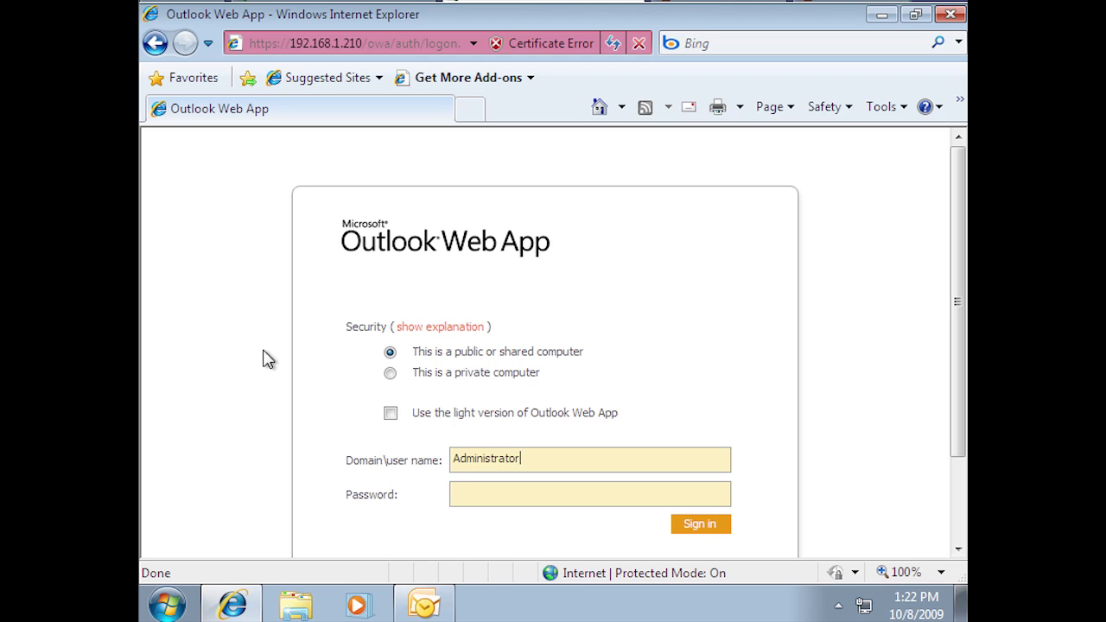
{"action": "type", "text": "•••••••"}
{"action": "key", "text": "Return"}
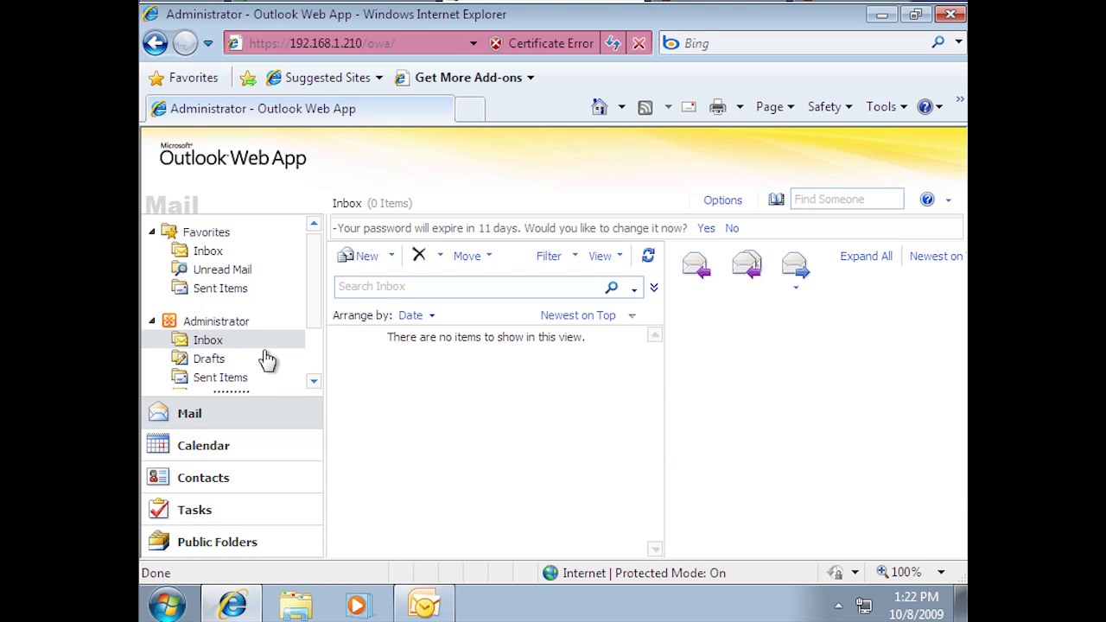
Step: Create a Sales mail folder under Public Folders > Chicago > IT and open it
{"action": "left_click", "coordinate": [195, 544]}
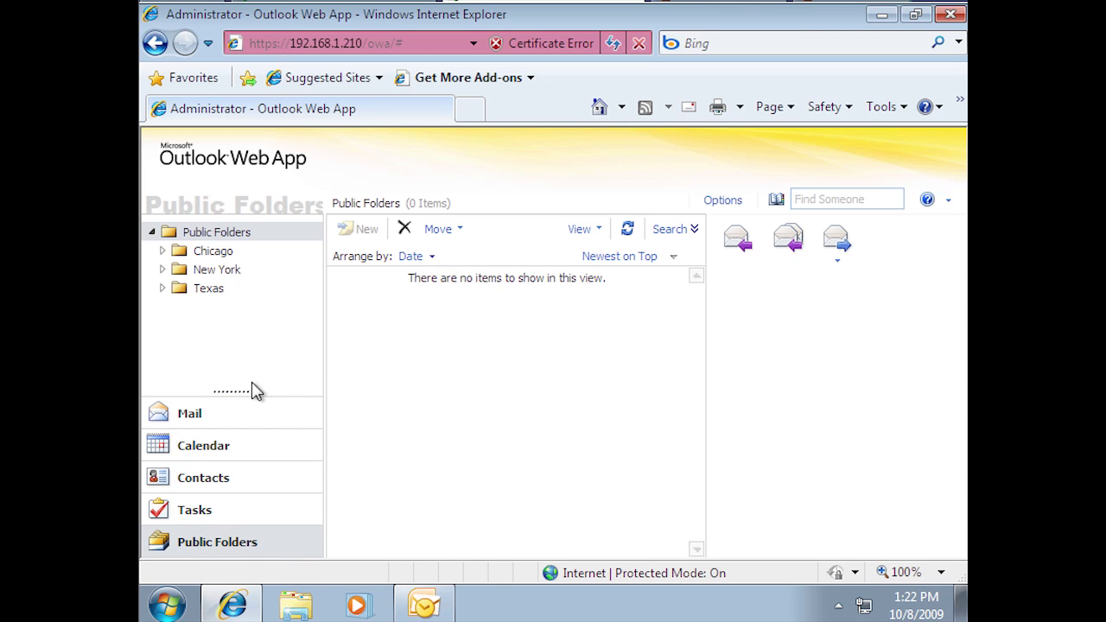
{"action": "left_click", "coordinate": [163, 251]}
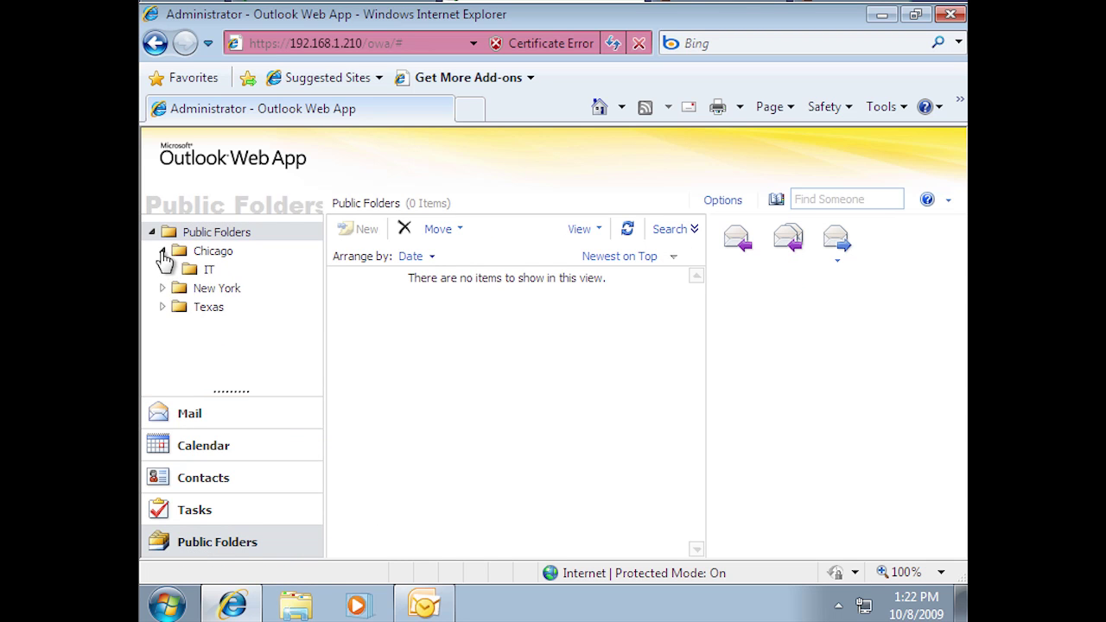
{"action": "left_click", "coordinate": [202, 271]}
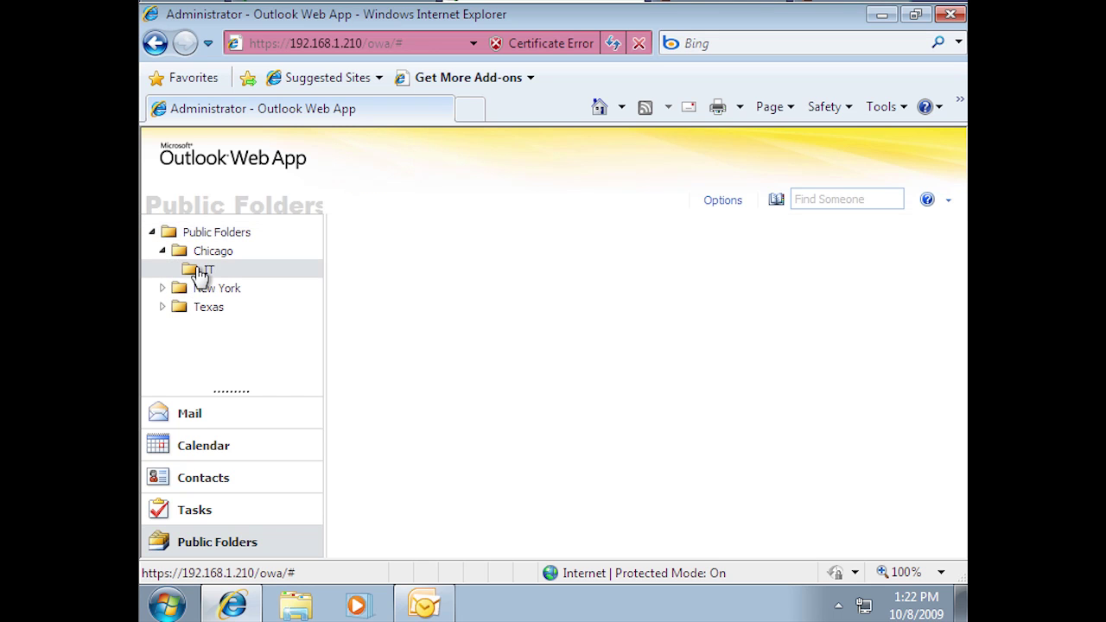
{"action": "right_click", "coordinate": [200, 275]}
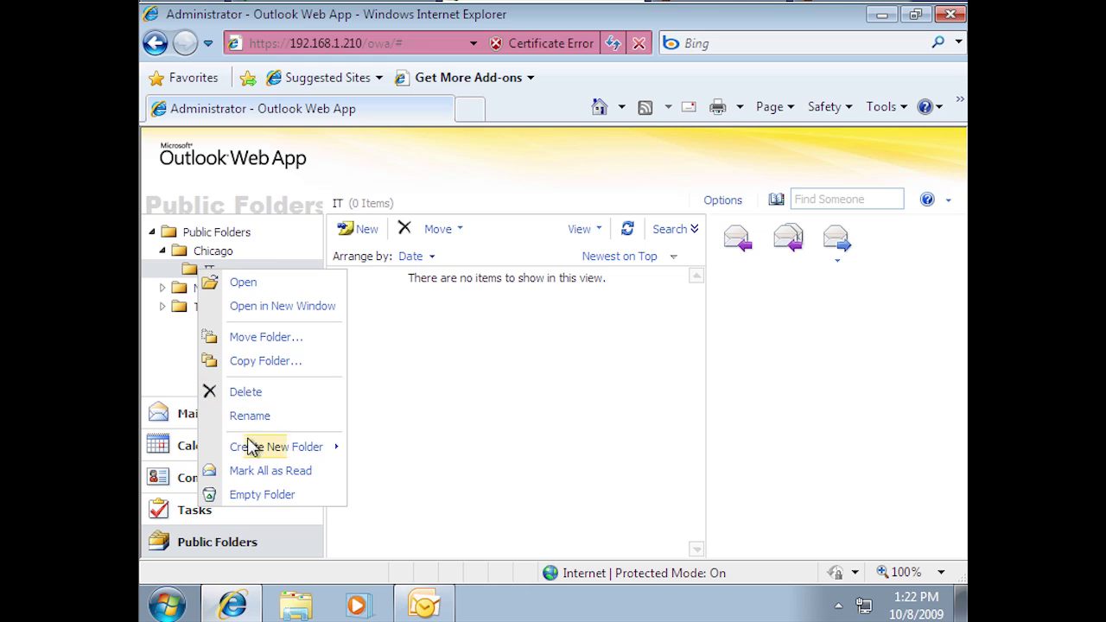
{"action": "mouse_move", "coordinate": [251, 451]}
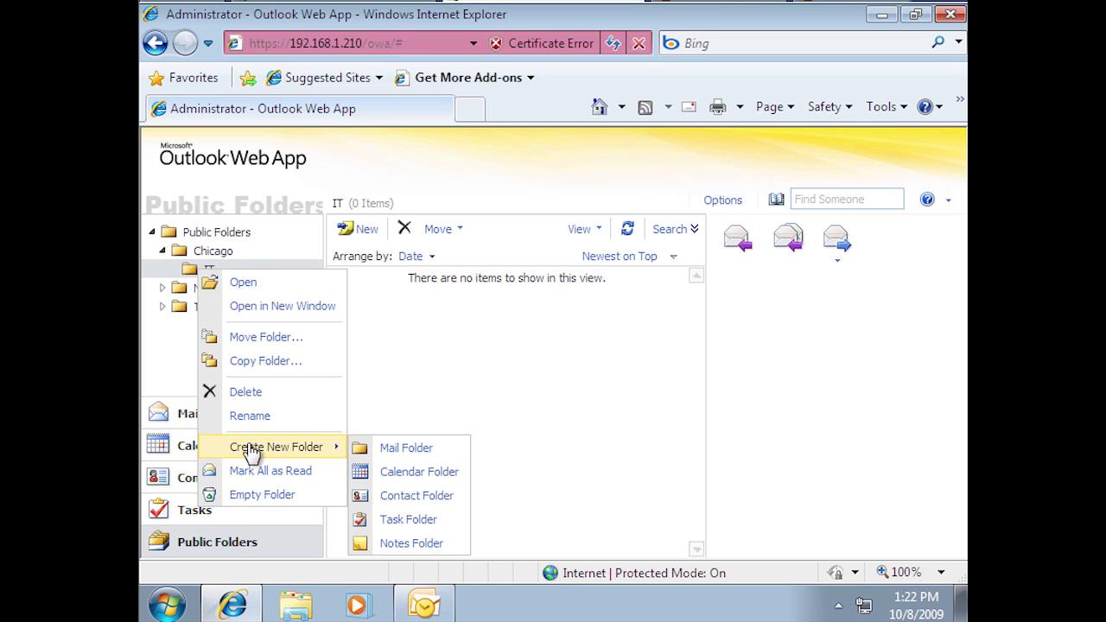
{"action": "left_click", "coordinate": [384, 448]}
{"action": "type", "text": "Sales"}
{"action": "key", "text": "Return"}
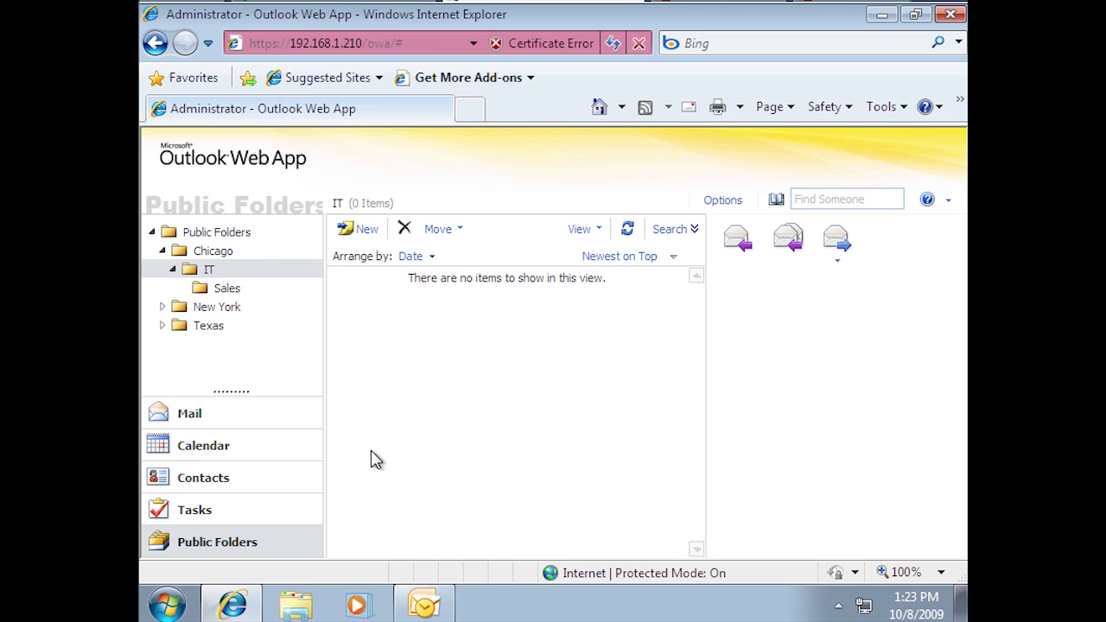
{"action": "left_click", "coordinate": [227, 295]}
{"action": "right_click", "coordinate": [227, 295]}
{"action": "left_click", "coordinate": [227, 294]}
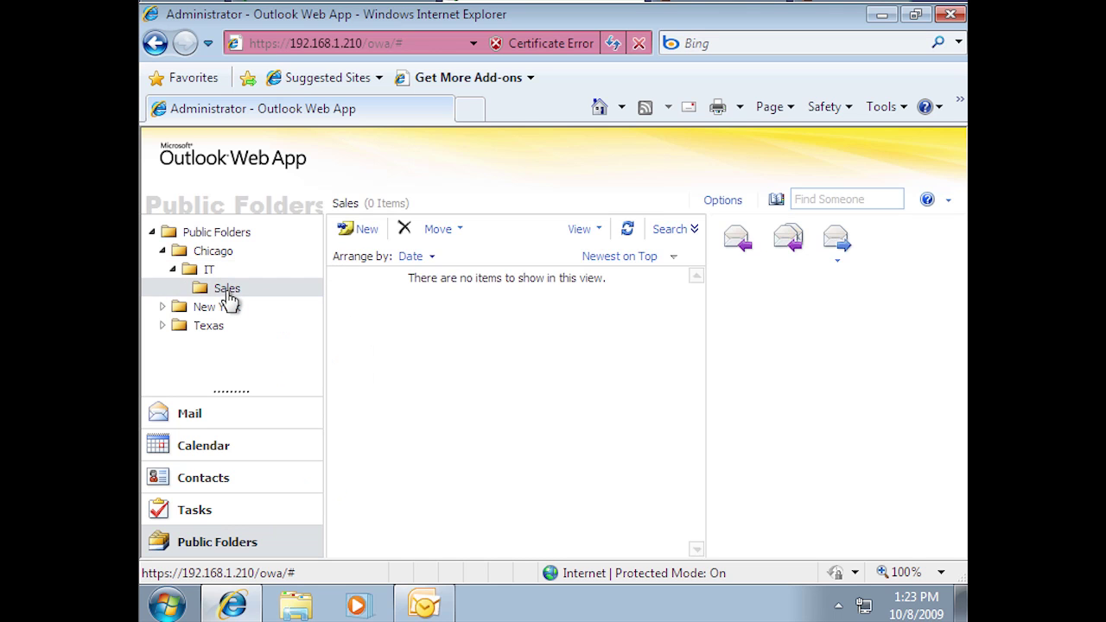